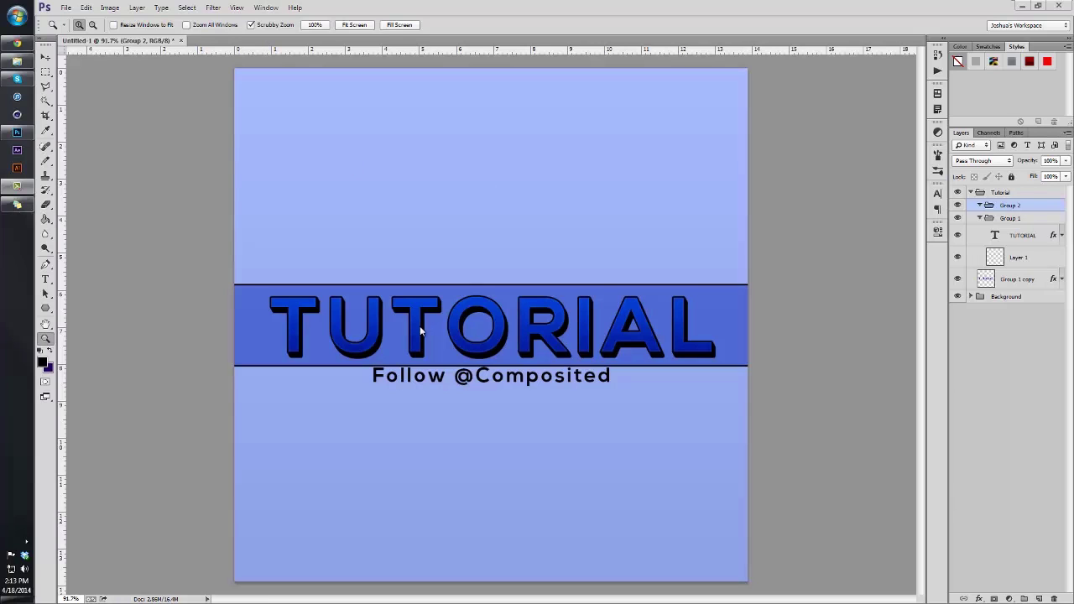
left_click(561, 348)
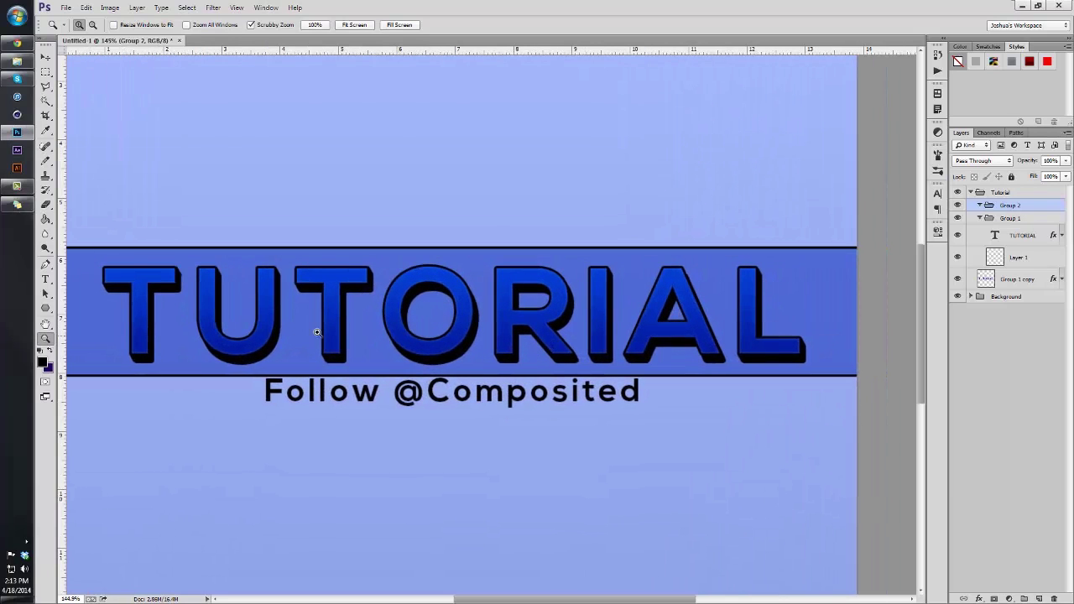
left_click_drag(123, 312, 188, 249)
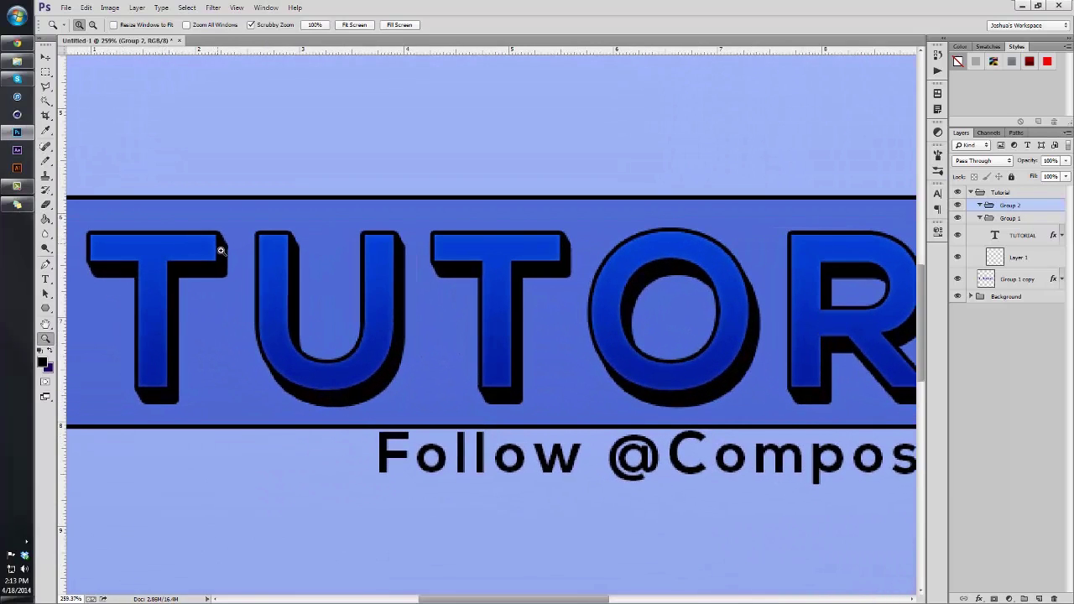
left_click_drag(706, 390, 653, 381)
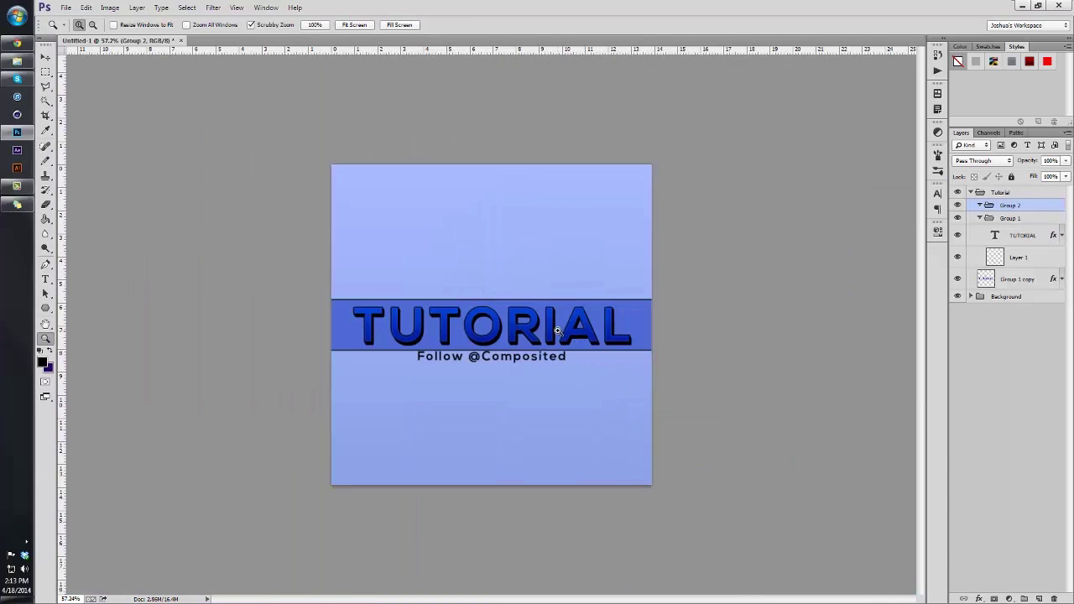
left_click_drag(557, 330, 604, 302)
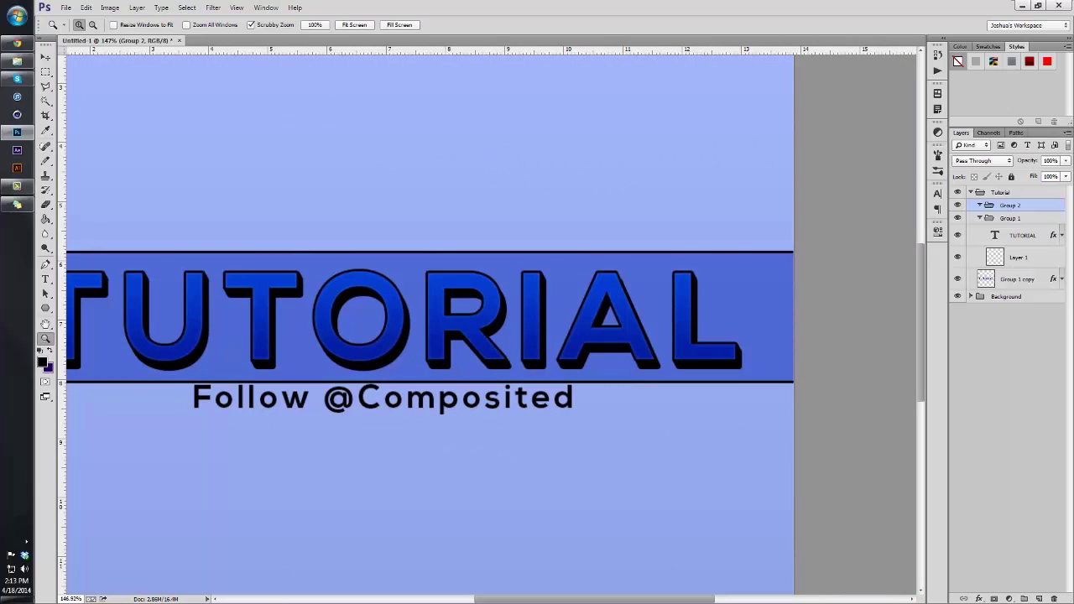
Step: Collapse the Tutorial layer group and hide it so that only the background artwork shows
left_click(971, 192)
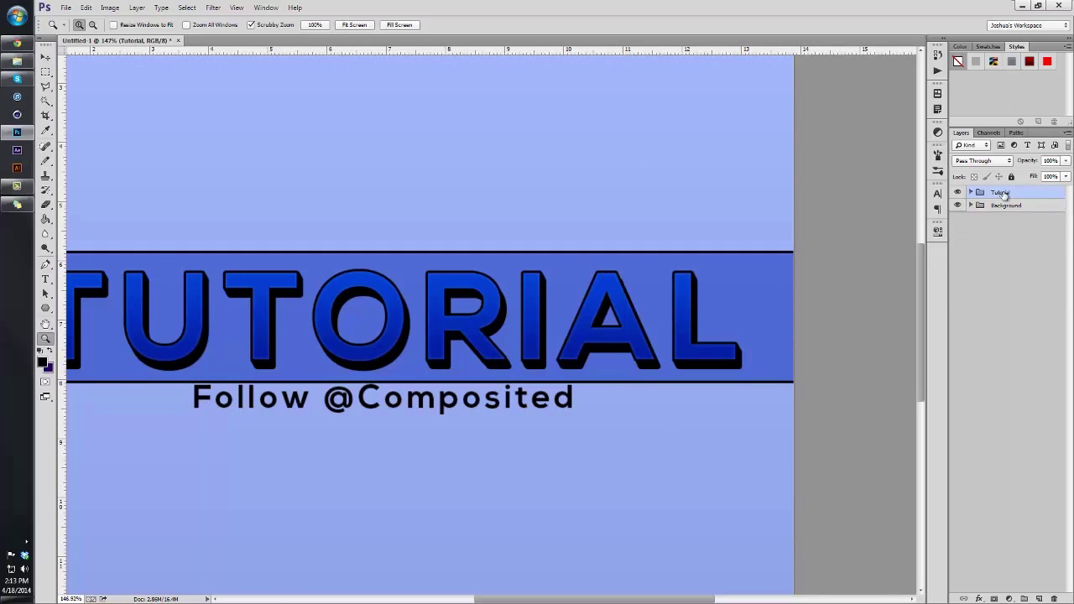
left_click(957, 192)
left_click(400, 302, "alt")
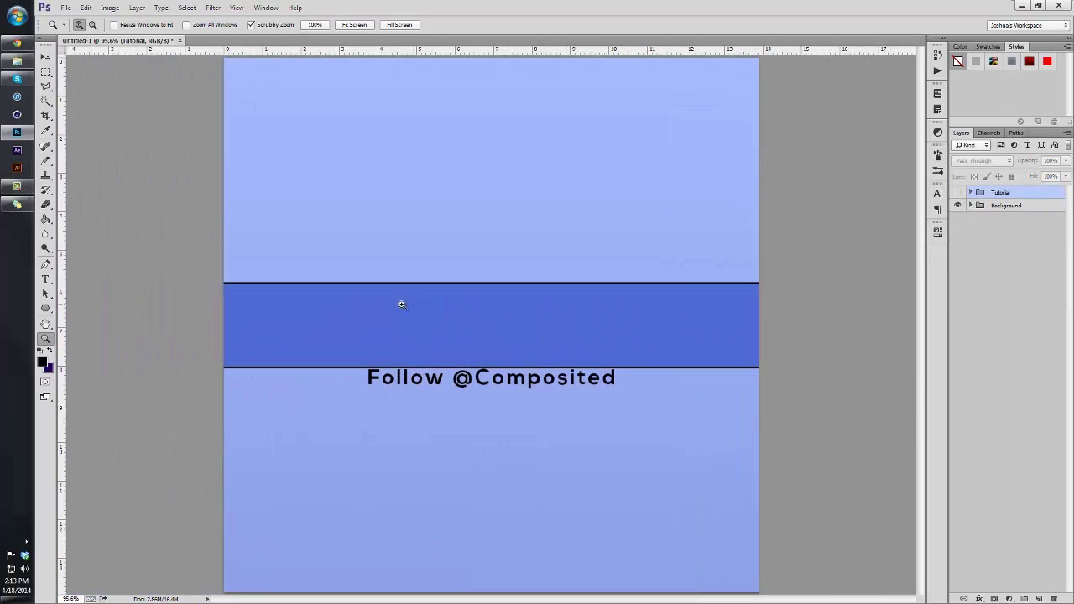
Step: Add the point text TUTORIAL and move it onto the dark blue band
scroll(492, 331, "up", 2)
key("t")
left_click(396, 323)
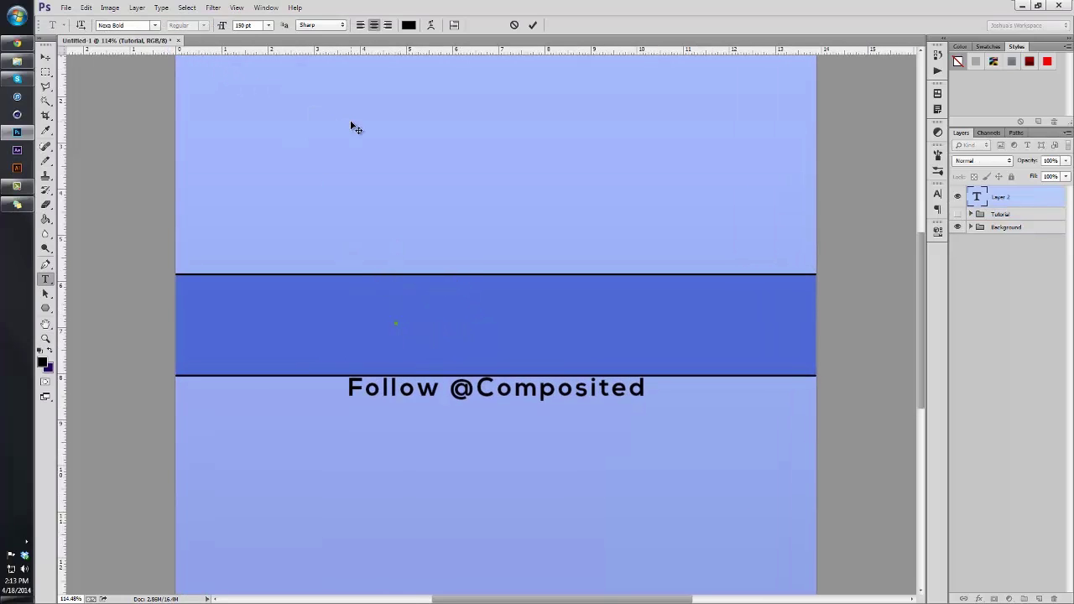
type("TUTO")
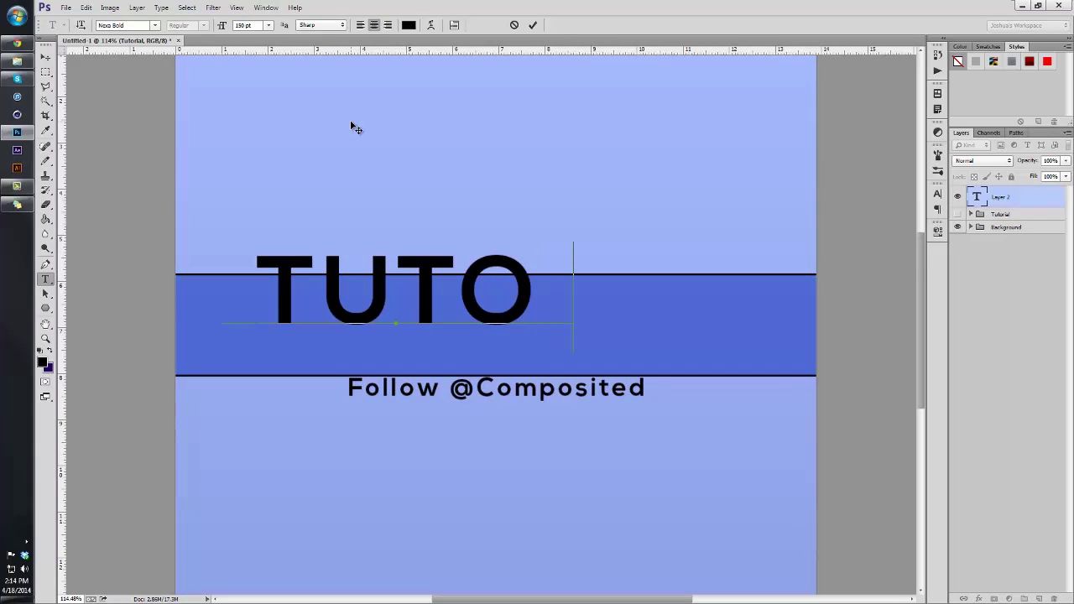
type("RIAL")
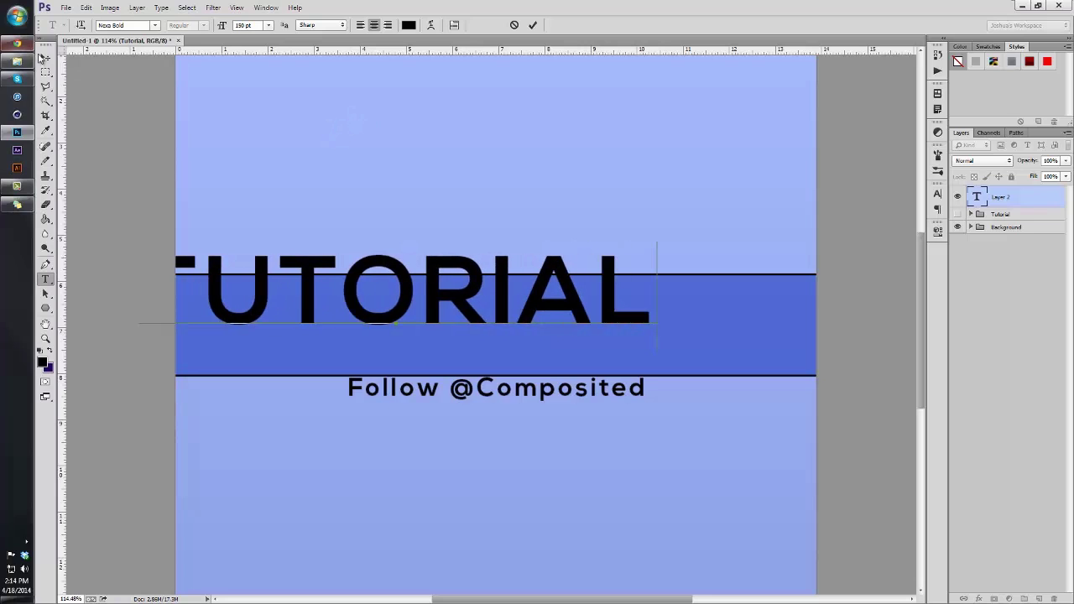
key("ctrl+Return")
key("v")
left_click_drag(507, 300, 599, 329)
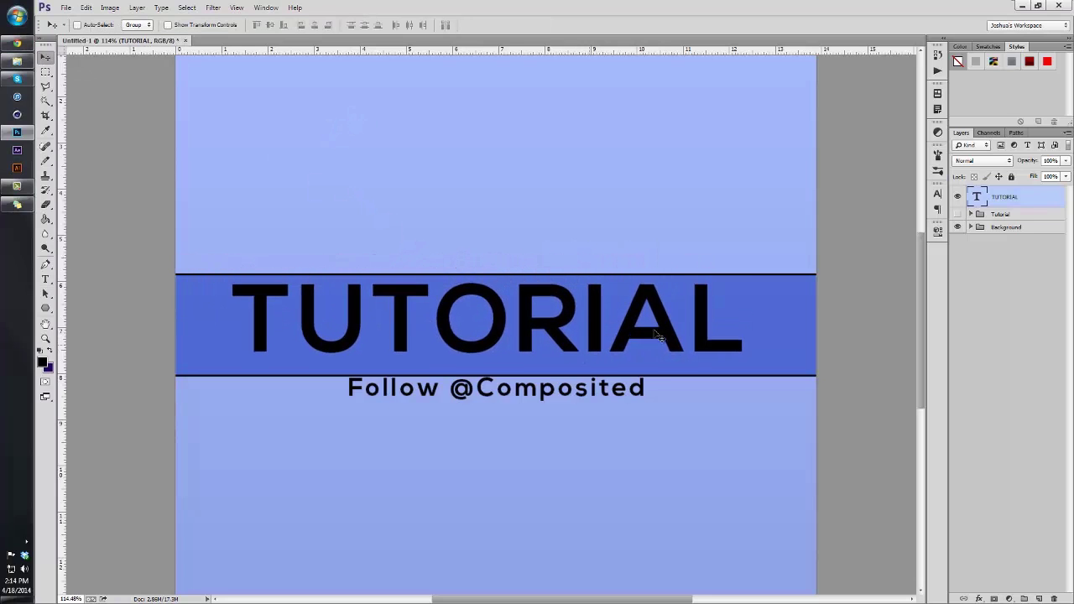
Step: Centre the TUTORIAL text horizontally and vertically on the canvas, using the outline of Layer 0 as the selection, then deselect
left_click(972, 227)
left_click(986, 288, "ctrl")
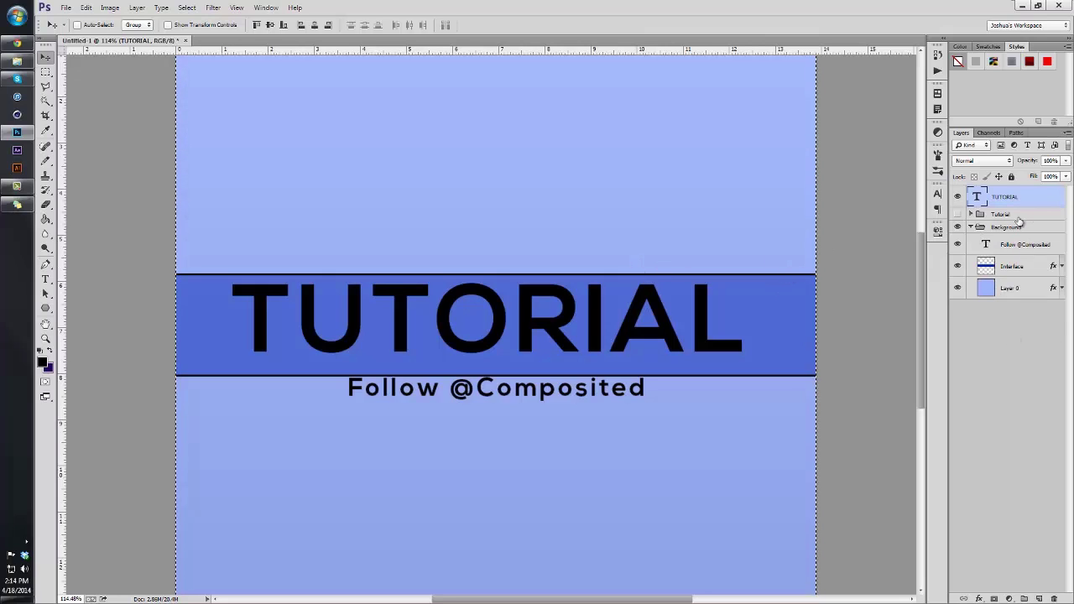
left_click(314, 24)
left_click(270, 24)
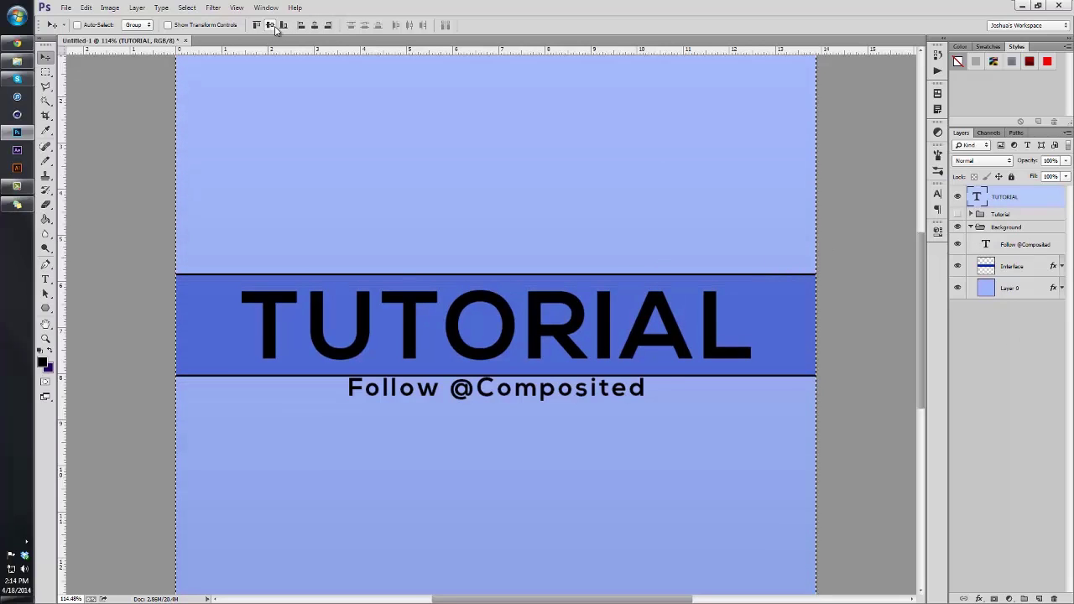
key("ctrl+d")
left_click(972, 227)
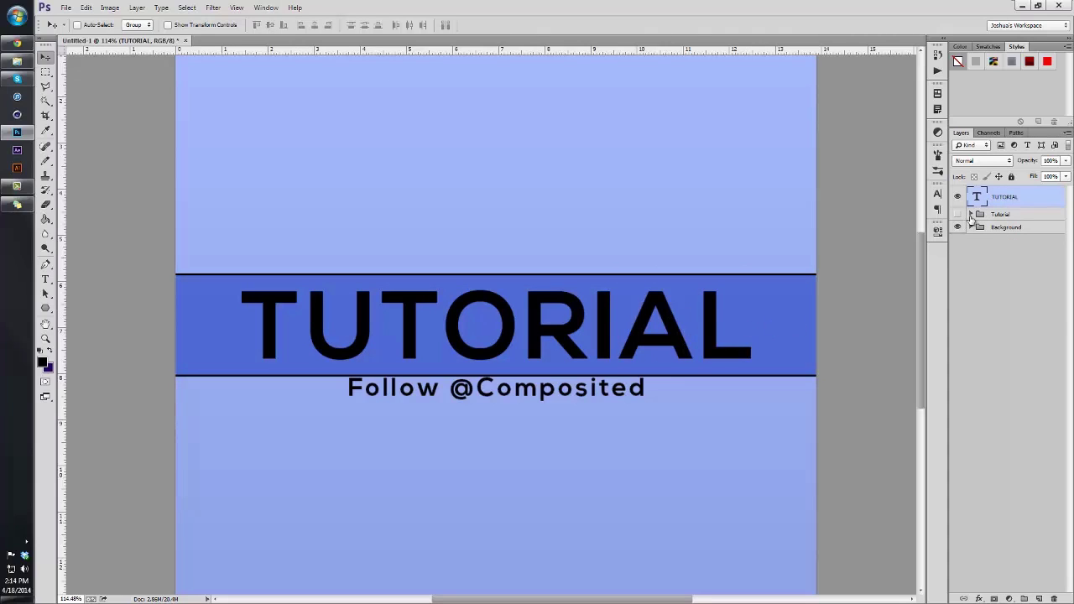
Step: Change the colour of the whole TUTORIAL text to dark blue 001ba5
key("t")
left_click_drag(755, 331, 120, 308)
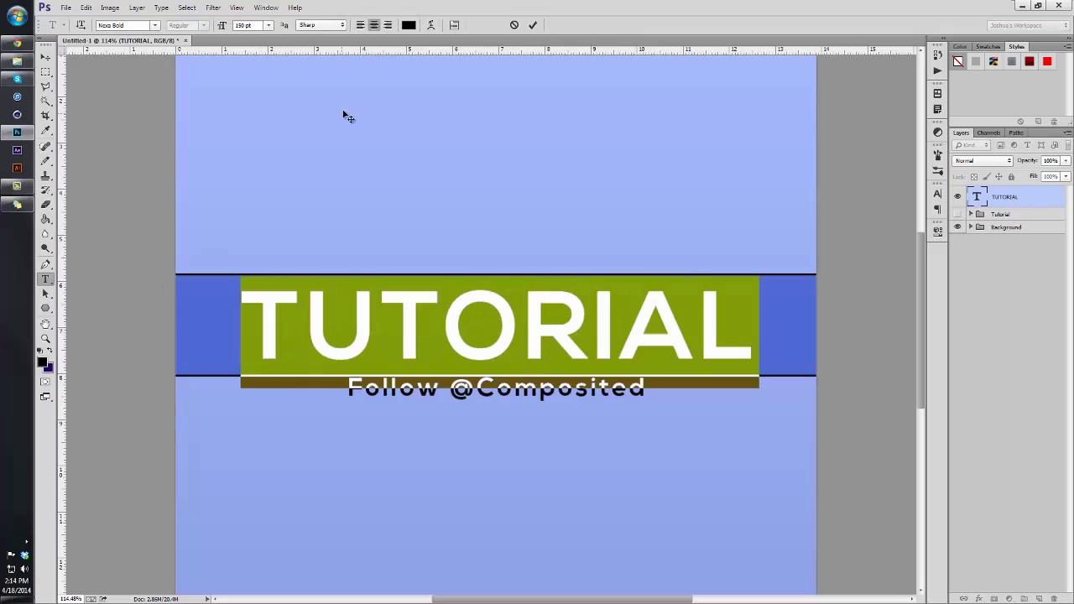
left_click(408, 25)
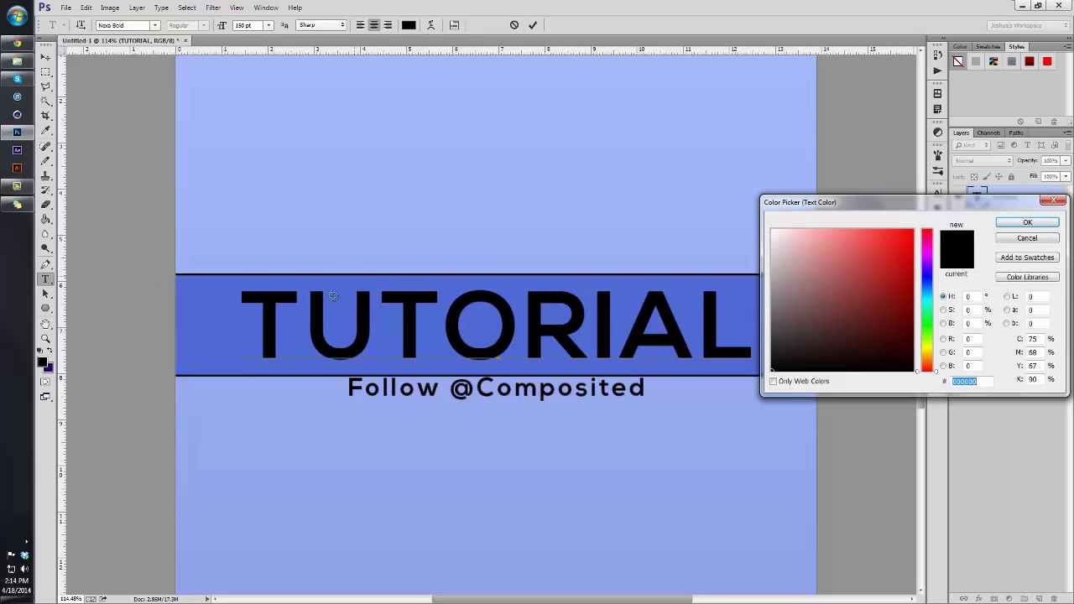
left_click(928, 280)
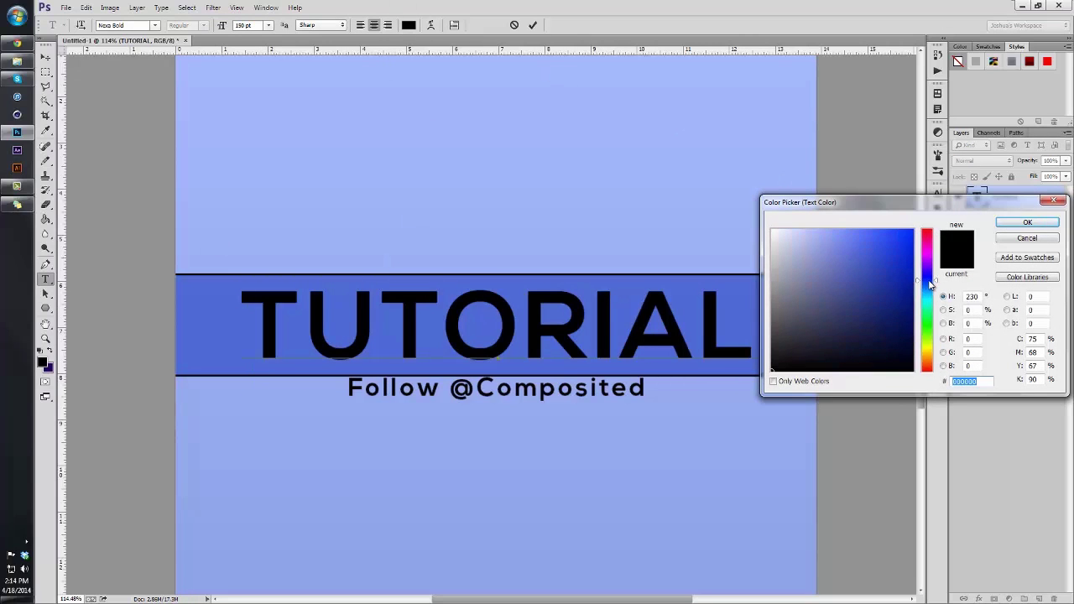
left_click(889, 261)
left_click_drag(851, 257, 979, 280)
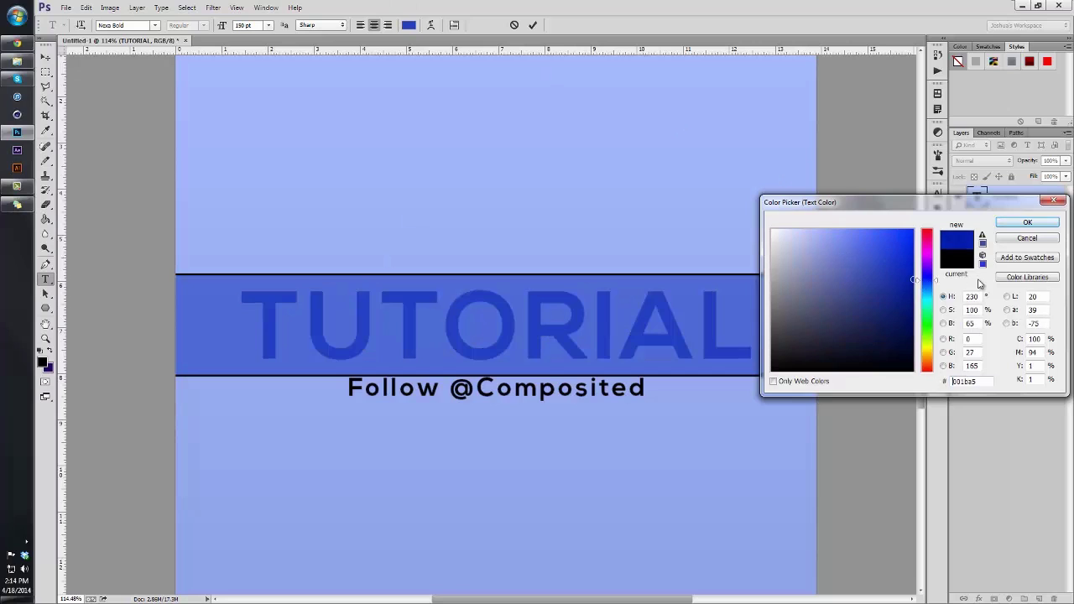
left_click(1027, 222)
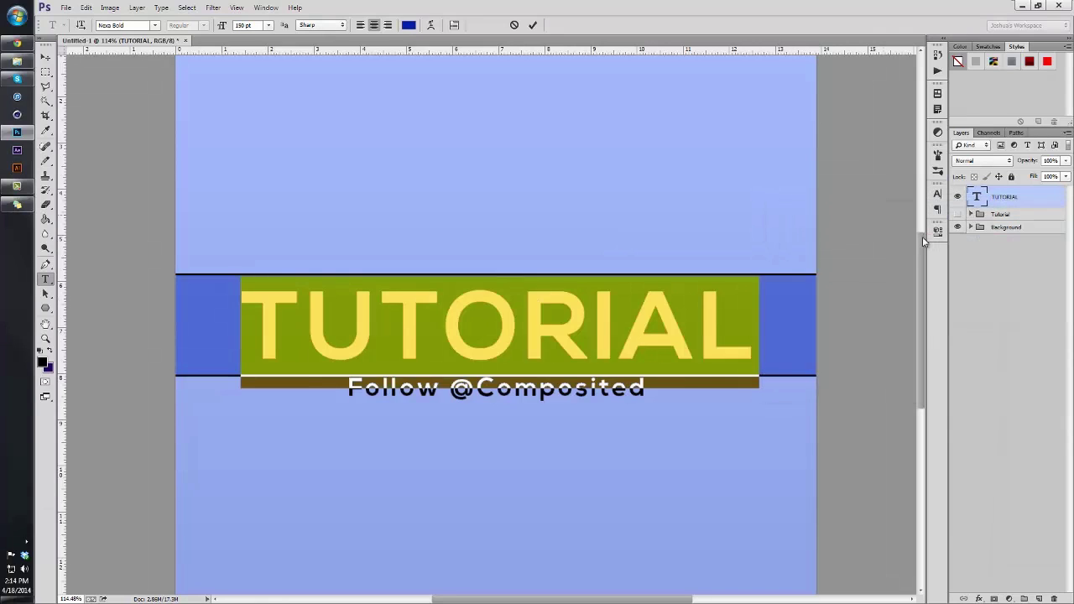
left_click(1013, 299)
Step: Give the TUTORIAL text layer a black drop shadow with Normal blend mode, 100% opacity and 0 px size
left_click(1004, 200)
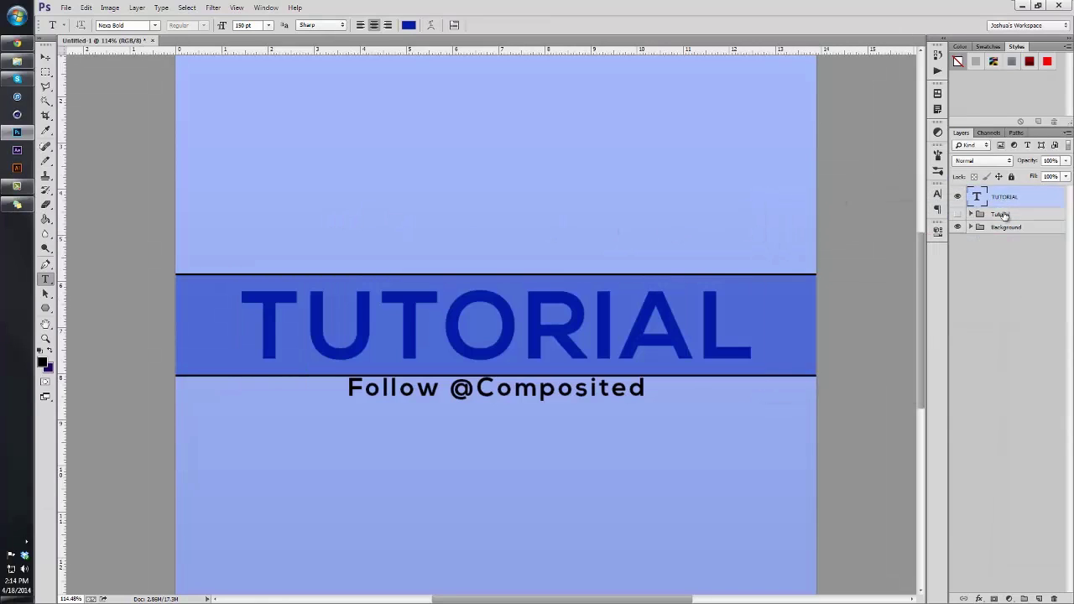
left_click(979, 598)
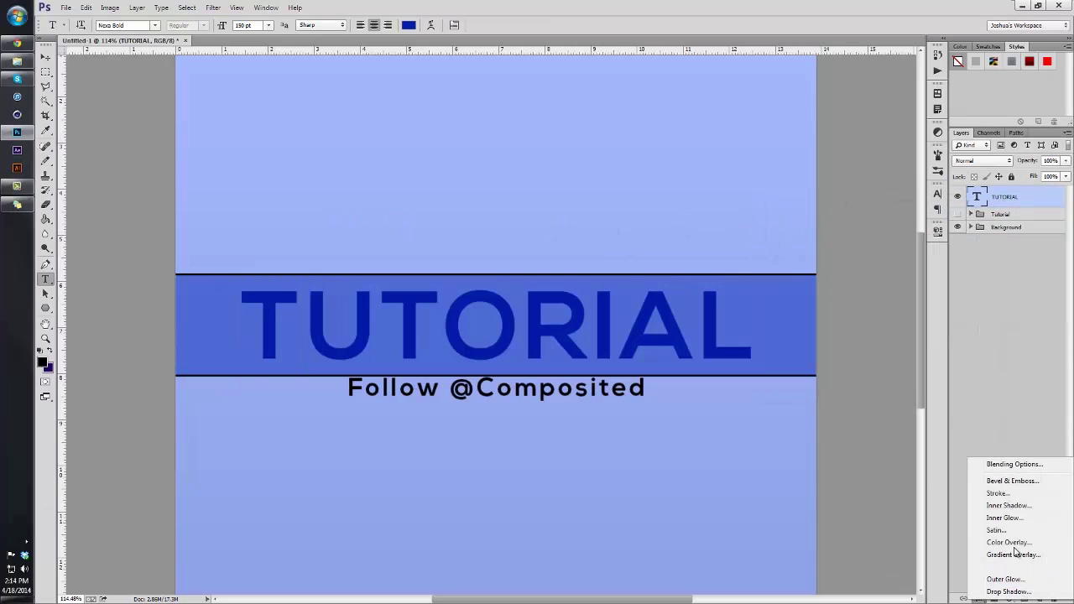
left_click(1011, 591)
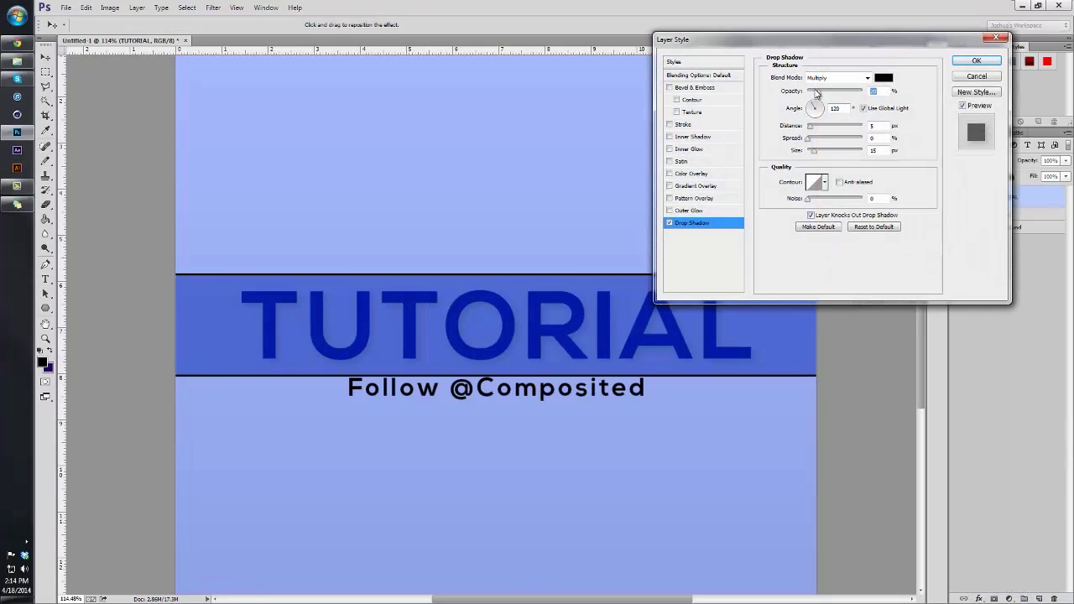
left_click(842, 79)
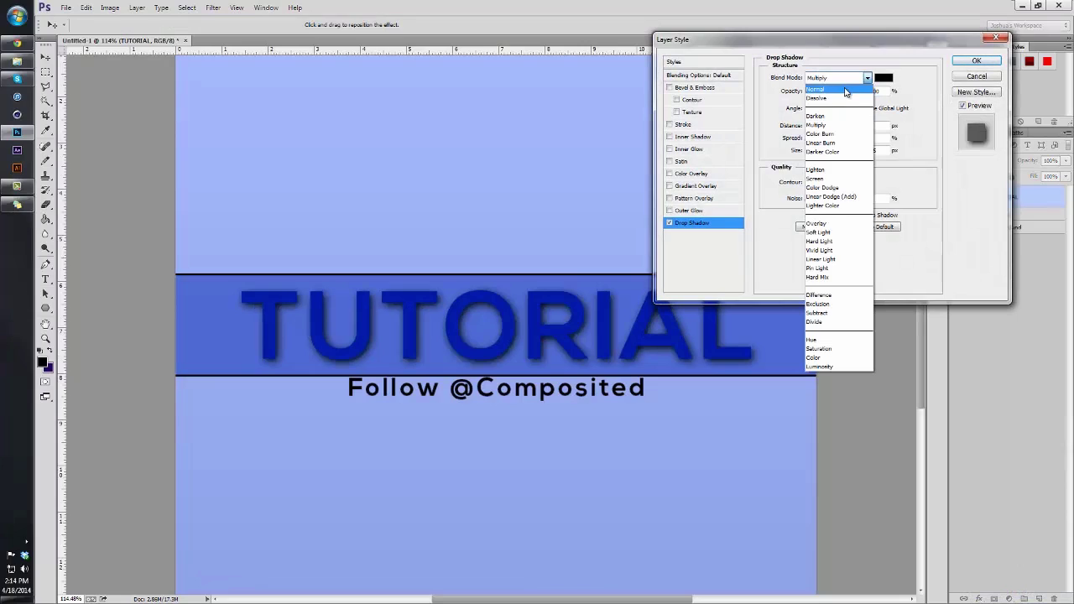
left_click(846, 90)
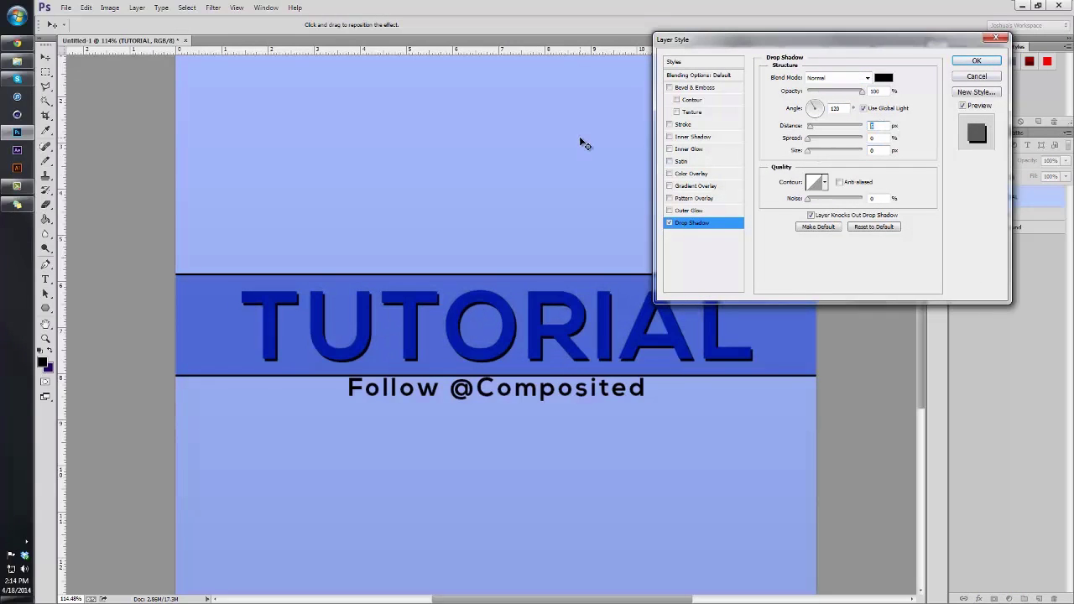
key("Return")
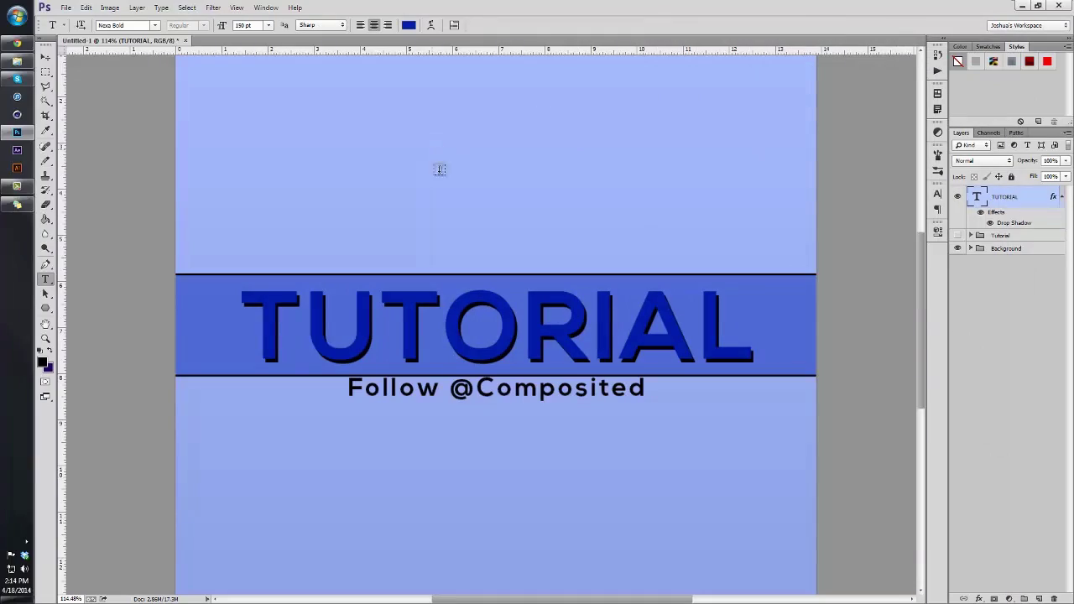
Step: Hide the Background group to isolate the TUTORIAL lettering and its shadow on transparency
key("z")
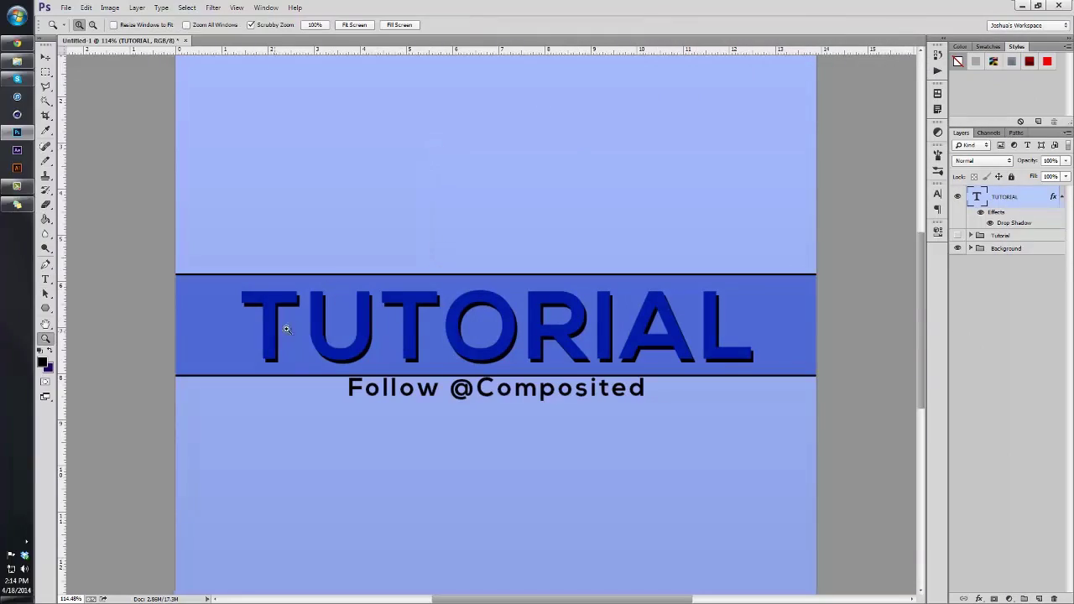
left_click(277, 332)
left_click(214, 271)
left_click_drag(261, 272, 270, 272)
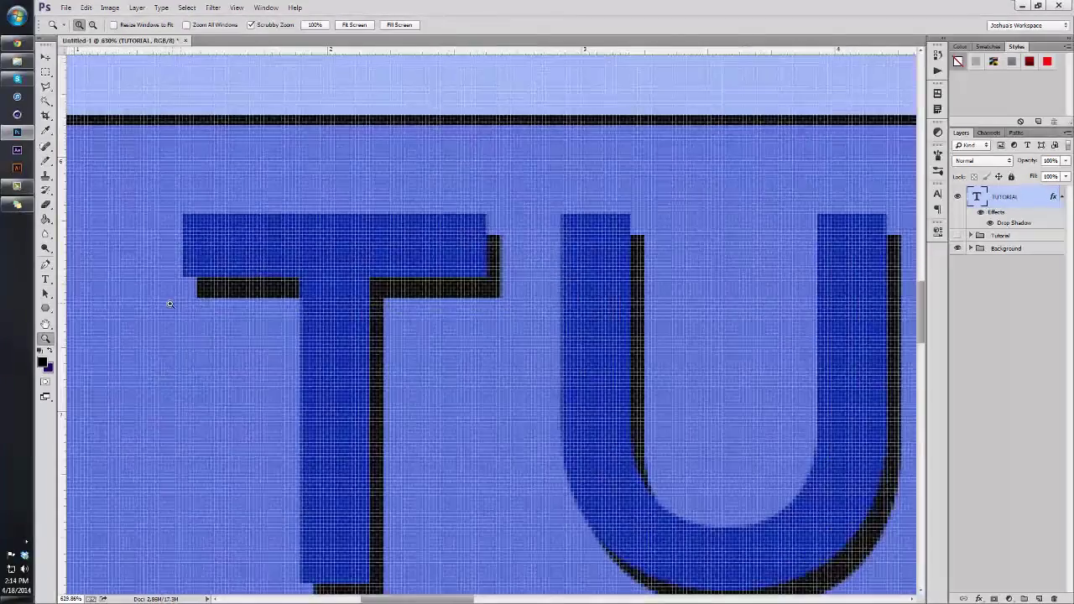
left_click_drag(173, 304, 208, 300)
left_click(957, 248)
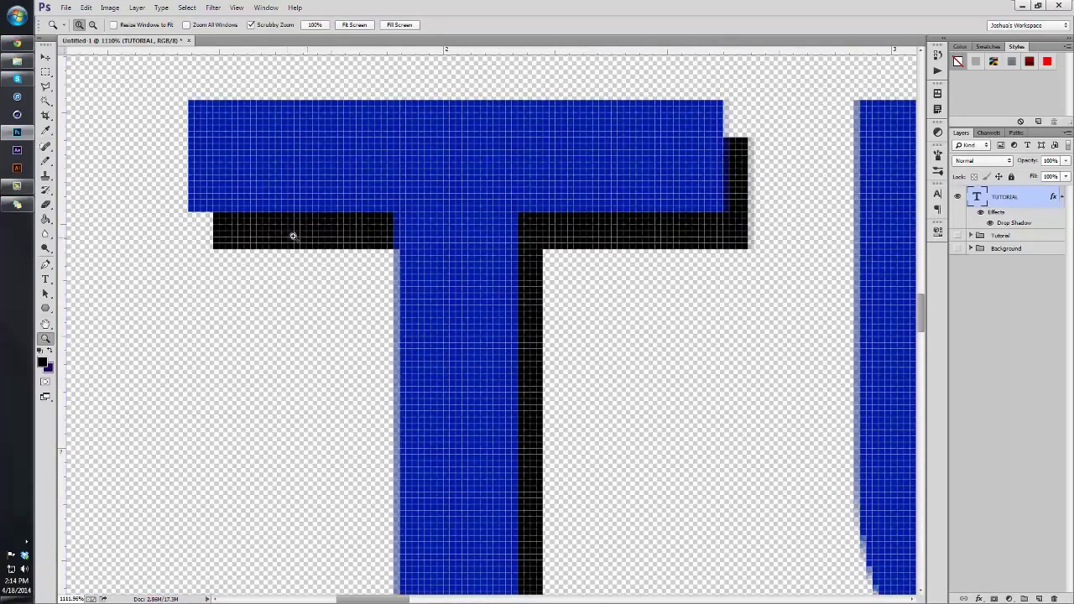
scroll(470, 282, "down", 5)
left_click_drag(669, 317, 639, 322)
left_click_drag(518, 323, 550, 322)
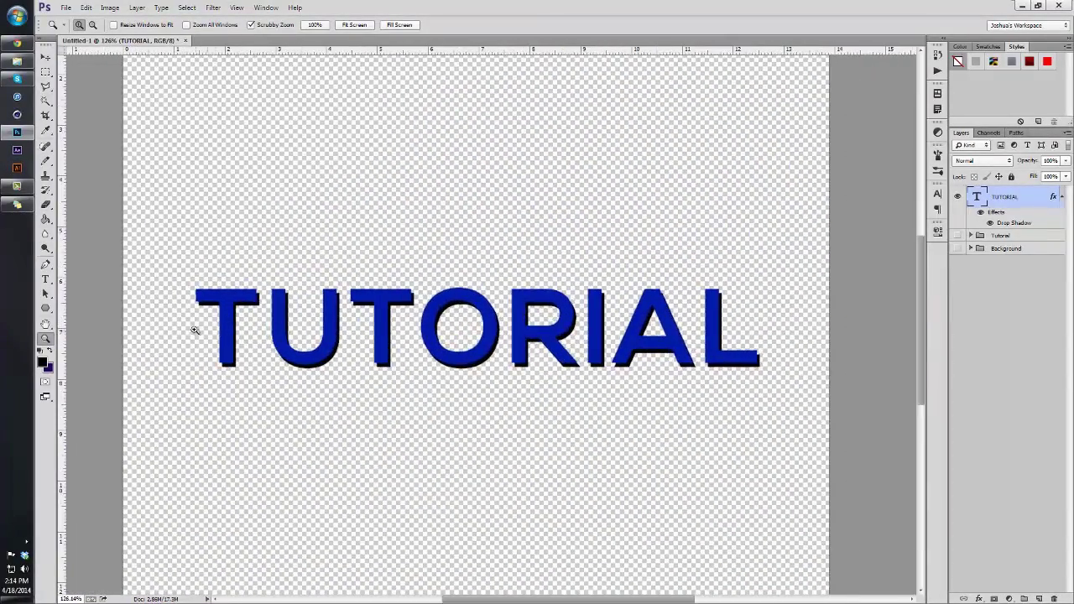
Step: Start a Pen path linking the lower-left corner of the first T's crossbar to the matching corner of its shadow
left_click_drag(174, 324, 391, 230)
scroll(344, 235, "up", 2)
key("p")
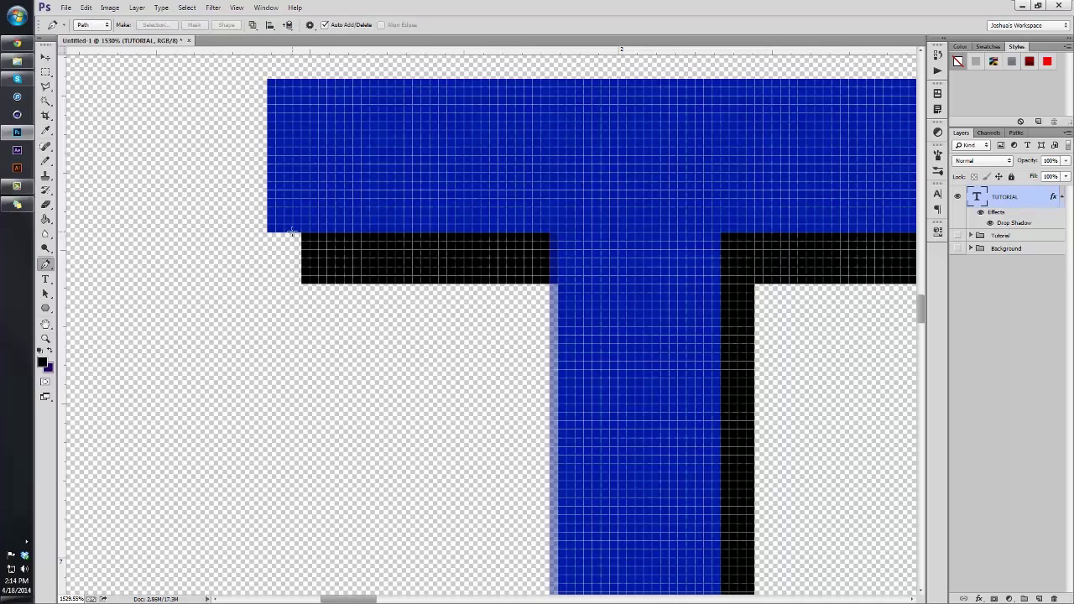
left_click(267, 232)
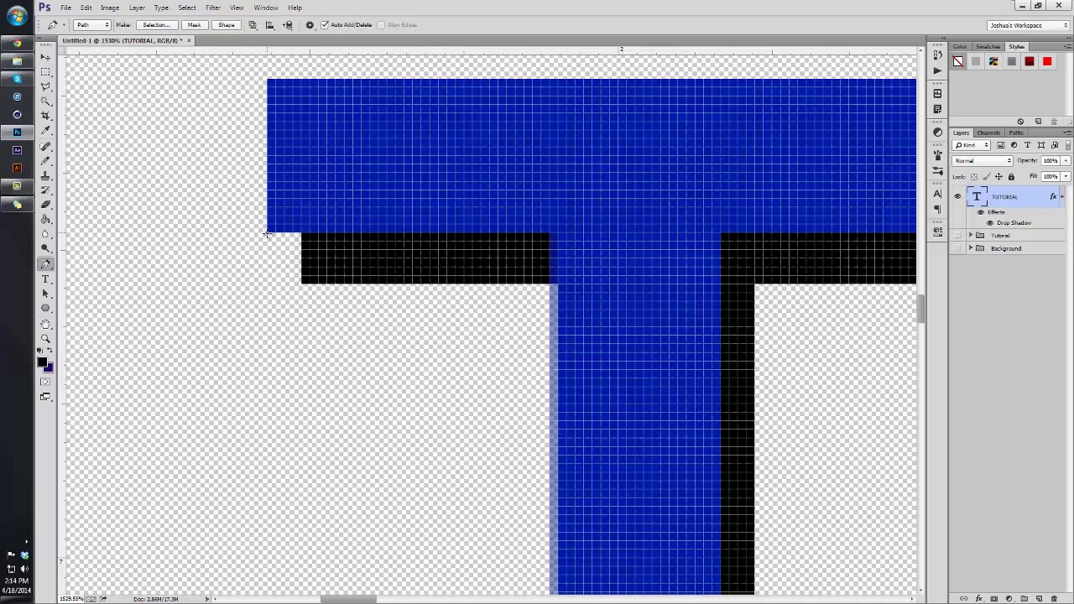
left_click(301, 284)
Step: Draw a closed Pen path joining the lower-left corner of the first T's stem to its shadow corner
scroll(532, 259, "down", 5)
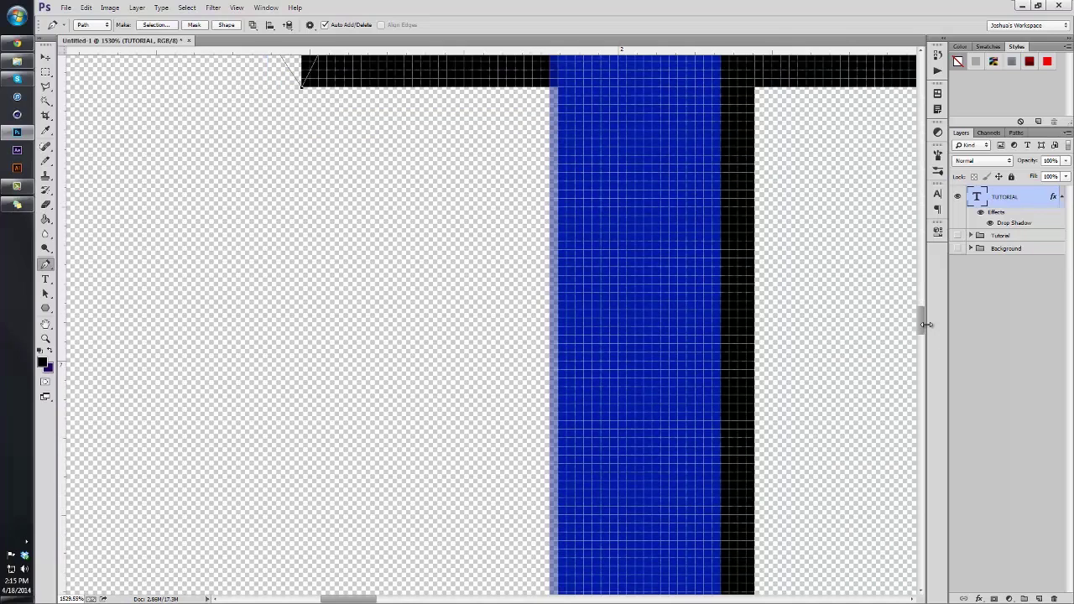
left_click_drag(925, 324, 926, 349)
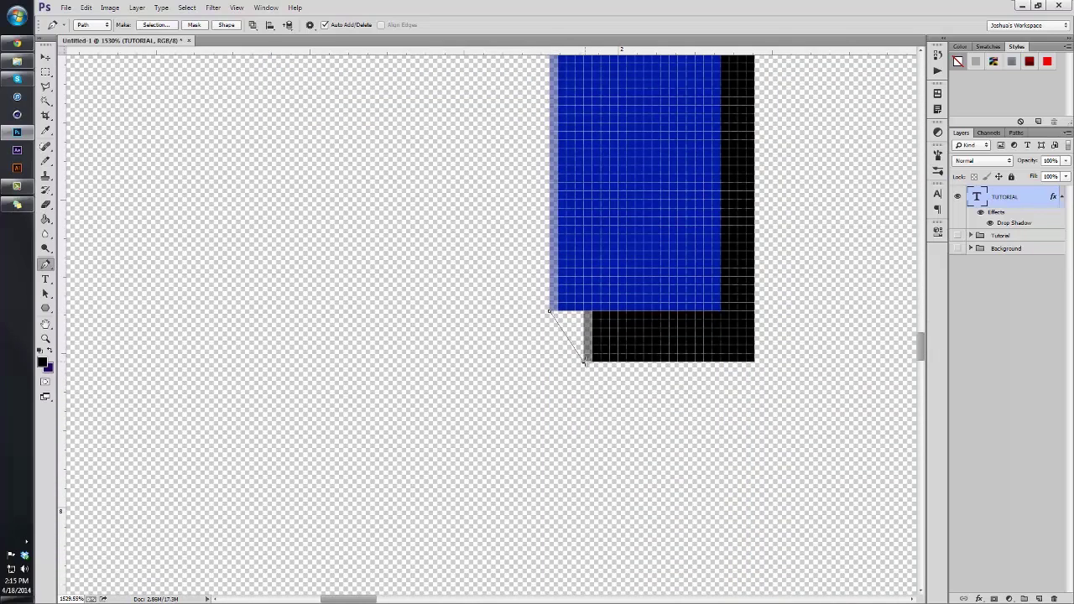
left_click(609, 361)
left_click(618, 293)
left_click(575, 302)
left_click(549, 310)
key("ctrl+alt+z")
left_click(618, 286)
left_click(549, 310)
Step: Draw a closed Pen path joining the upper-right corner of the first T's crossbar to its shadow corner
left_click_drag(368, 598, 403, 599)
scroll(492, 479, "up", 3)
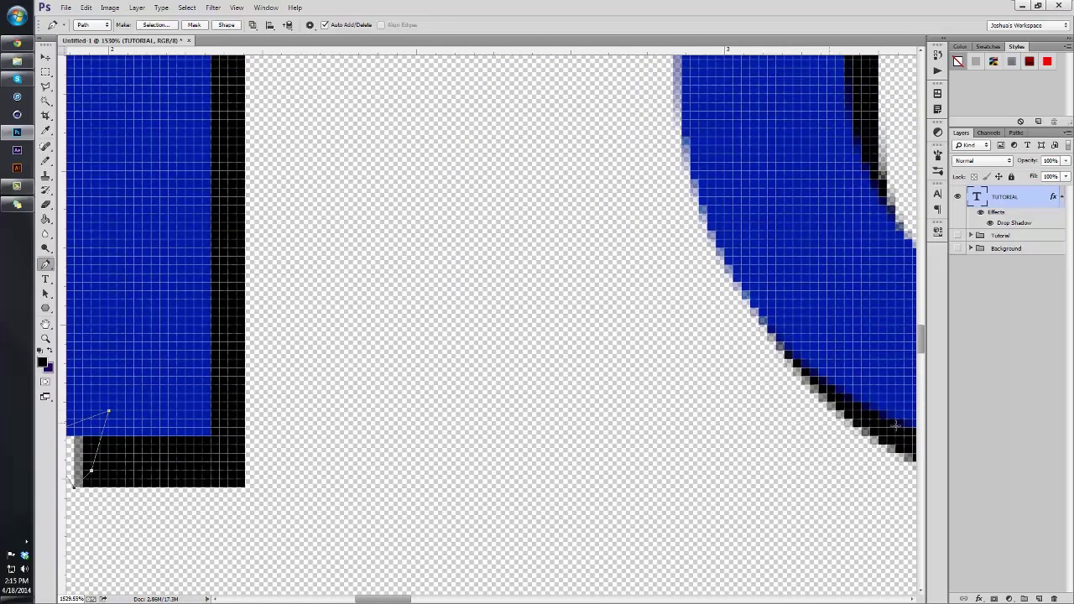
left_click_drag(920, 352, 921, 320)
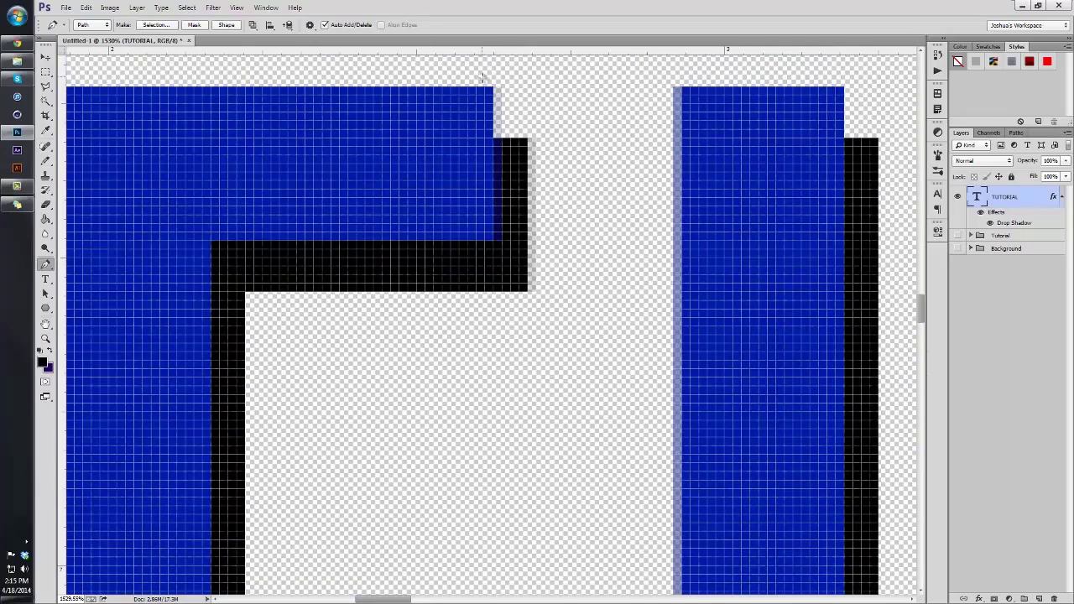
left_click(534, 138)
left_click(511, 154)
left_click(467, 154)
left_click(468, 103)
left_click(502, 88)
Step: Create a new empty layer directly above the Background group, beneath the TUTORIAL text
left_click(1003, 249)
left_click(1038, 598)
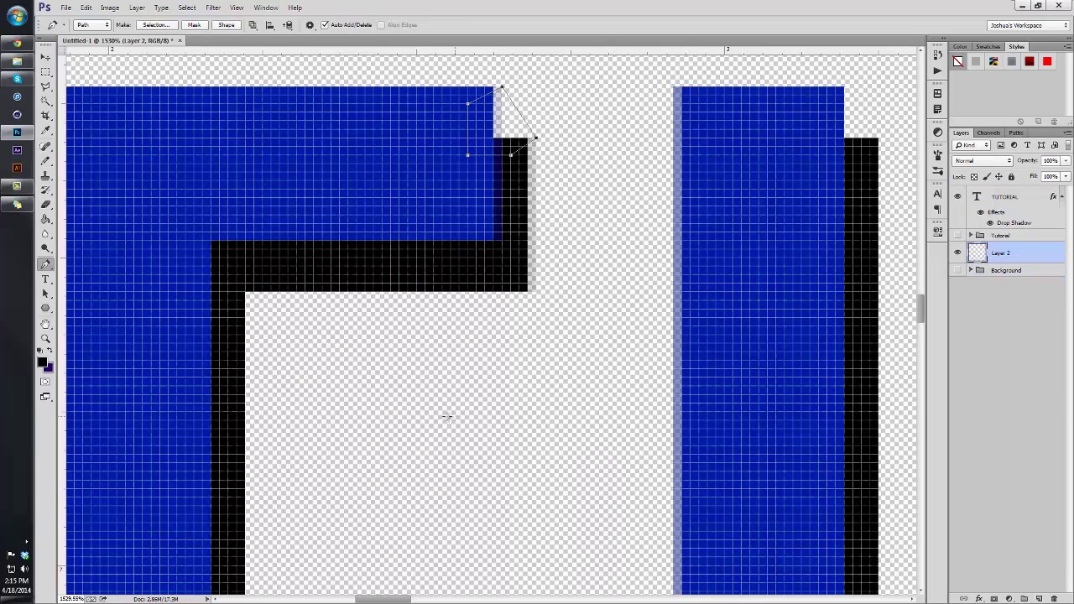
Step: Fill the new empty layer with white and move it beneath the Background group
left_click(45, 364)
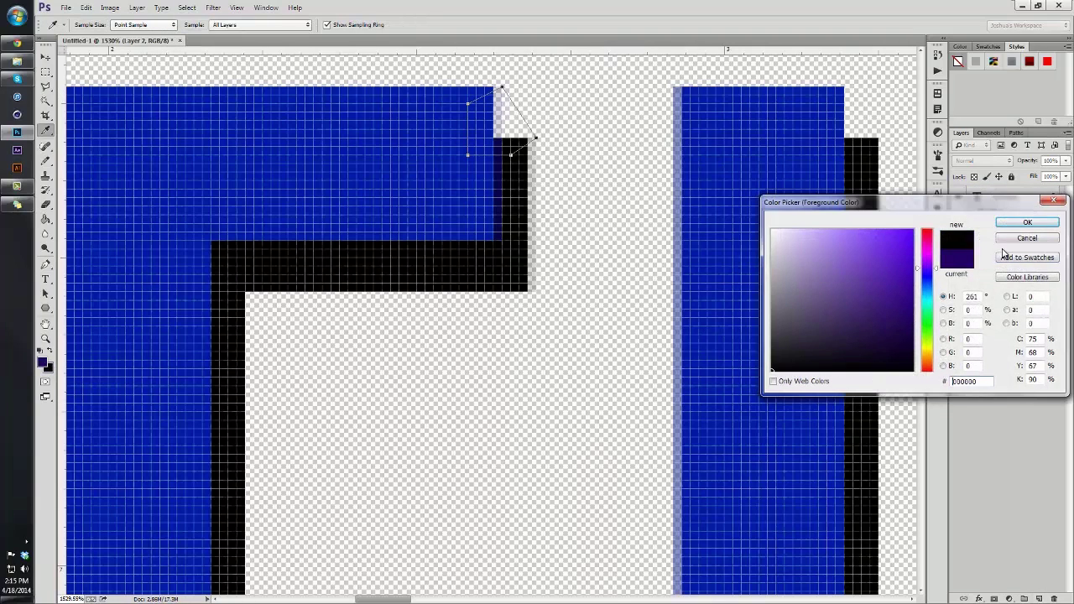
left_click_drag(856, 245, 651, 228)
left_click(1017, 223)
key("g")
left_click(649, 149)
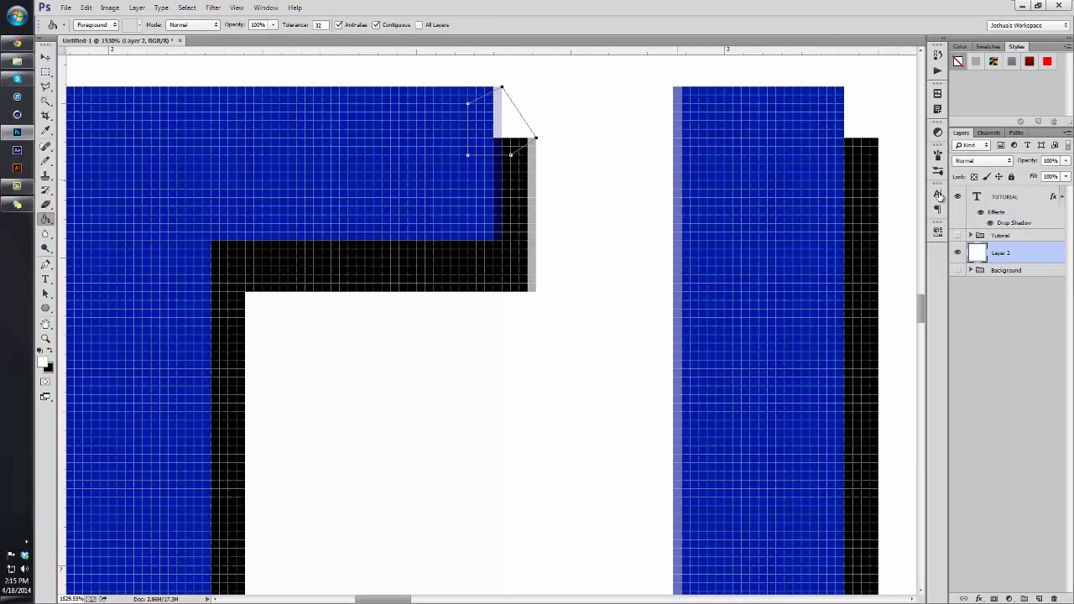
left_click_drag(1030, 263, 1023, 279)
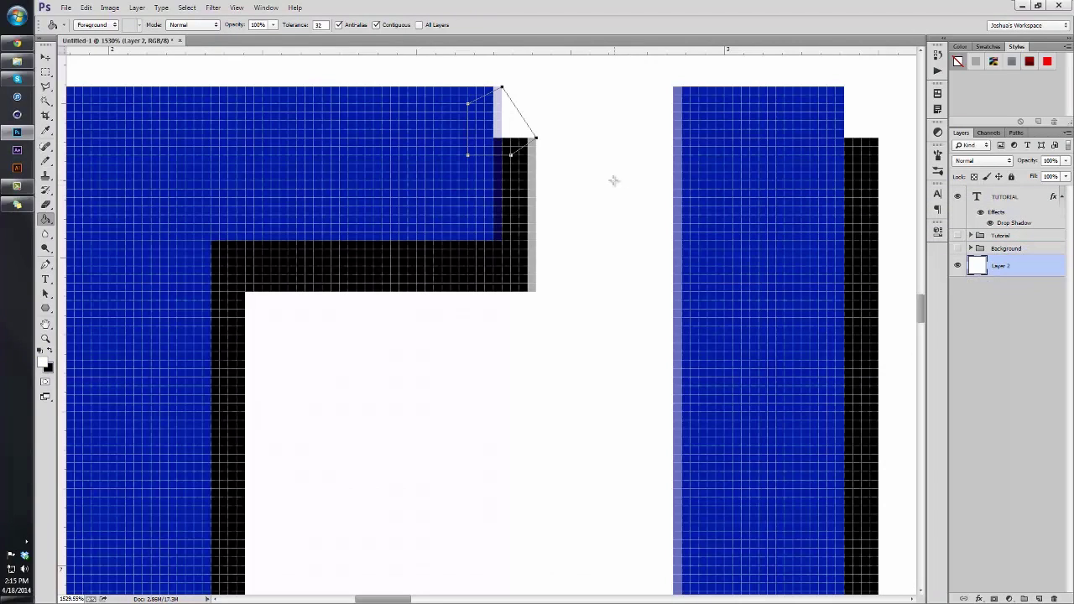
Step: Select the TUTORIAL text layer and draw a closed Pen path joining the upper-right corner of the U's left stem to its shadow corner
scroll(827, 328, "down", 2)
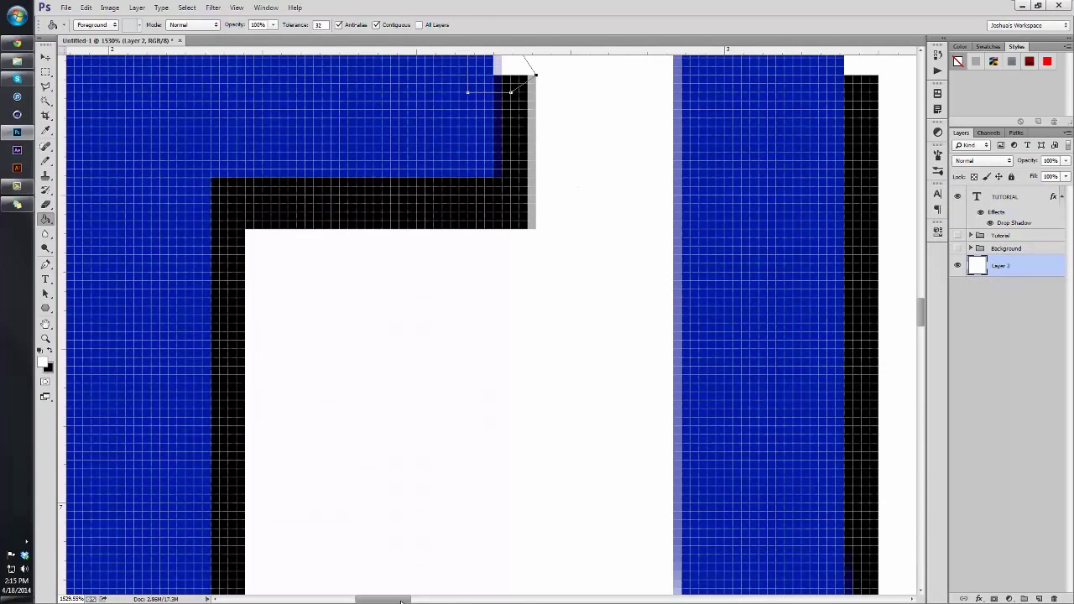
left_click_drag(401, 601, 428, 601)
scroll(535, 297, "up", 3)
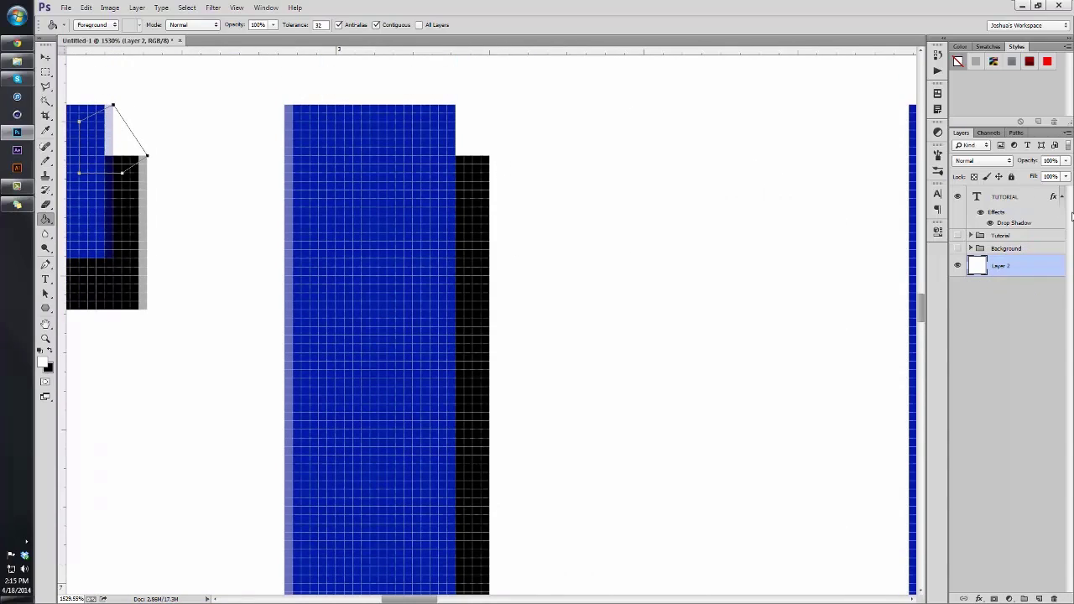
left_click(1034, 199)
key("p")
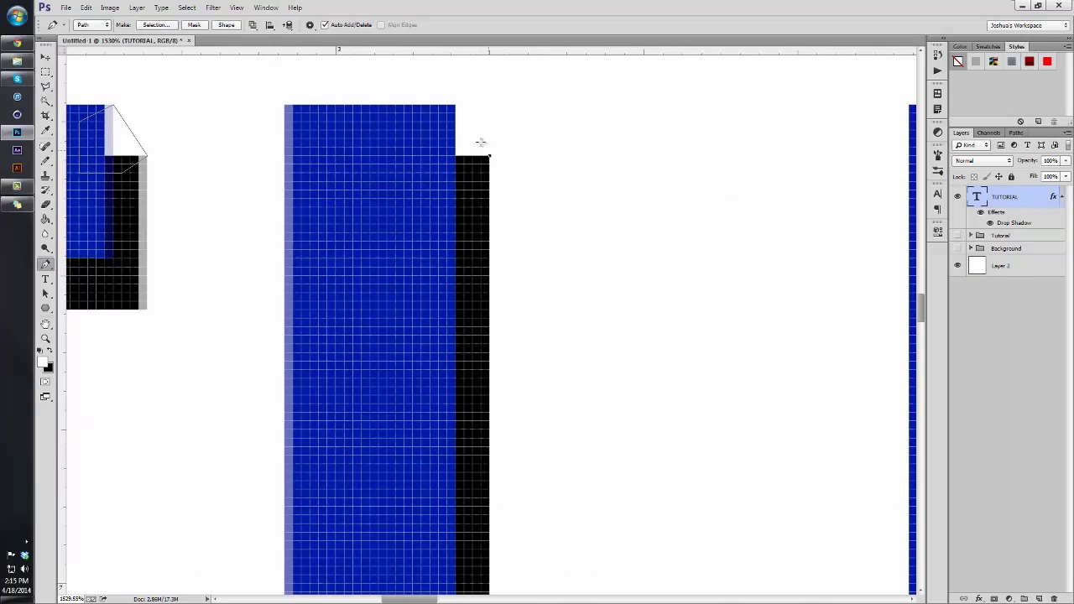
left_click(455, 105)
left_click(438, 137)
left_click(438, 173)
left_click(481, 173)
Step: Draw a closed Pen path joining the upper-right corner of the U's right stem to its shadow corner
scroll(580, 221, "down", 10)
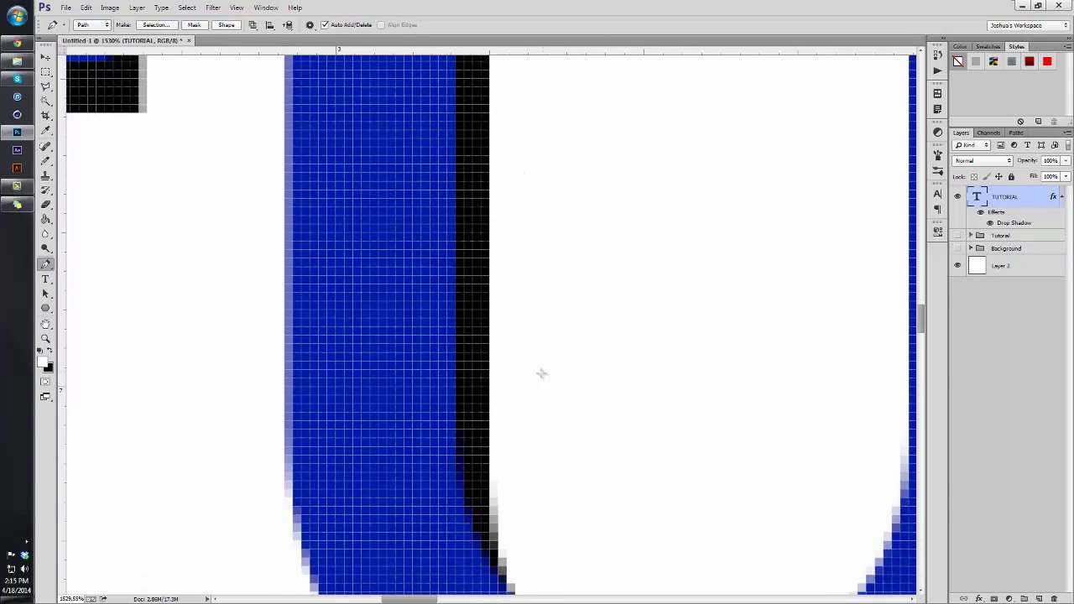
scroll(518, 549, "down", 2)
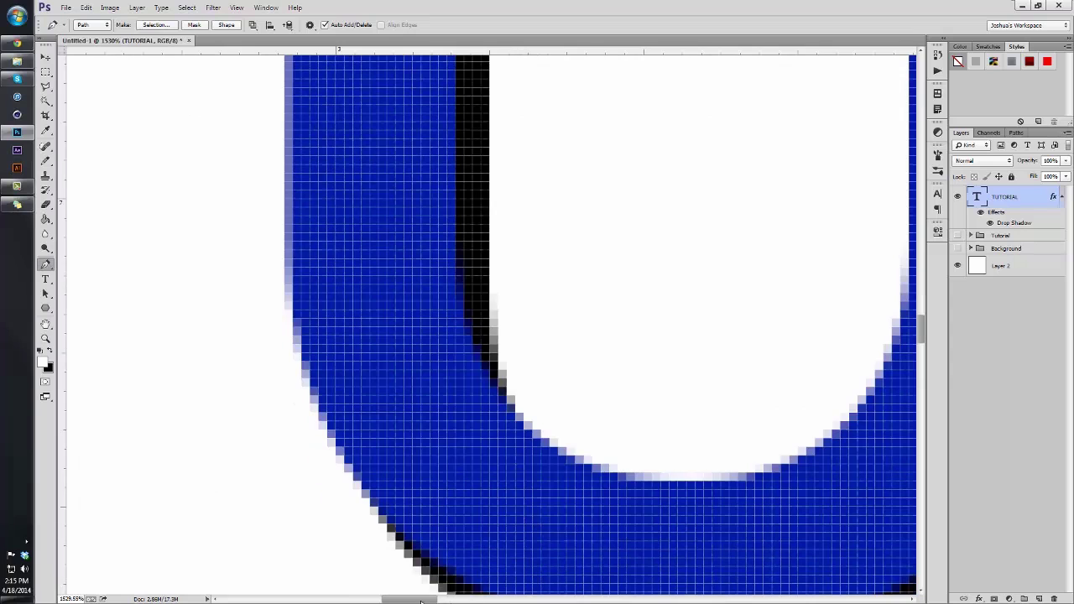
left_click_drag(421, 600, 465, 601)
mouse_move(920, 327)
left_mouse_down()
mouse_move(917, 262)
mouse_move(917, 292)
left_mouse_up()
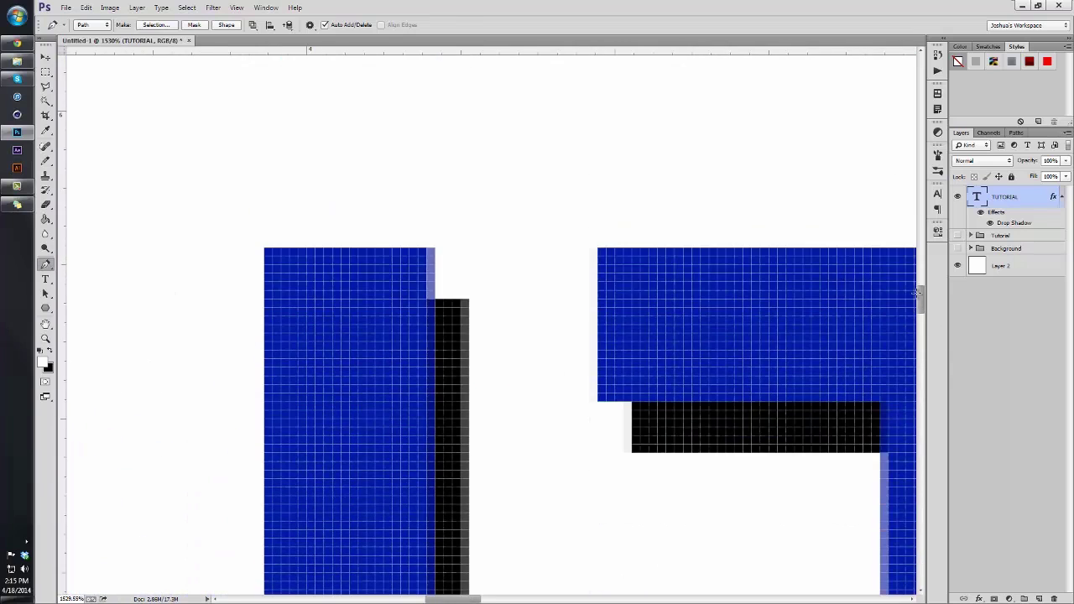
left_click(470, 299)
left_click(427, 333)
left_click(410, 290)
left_click(434, 249)
Step: Draw a closed Pen path joining the lower-left corner of the second T's crossbar to its shadow corner
left_click(631, 453)
left_click(657, 418)
left_click(649, 393)
left_click(596, 400)
Step: Draw a closed Pen path joining the upper-right corner of the second T's crossbar to its shadow corner
left_click_drag(465, 599, 511, 599)
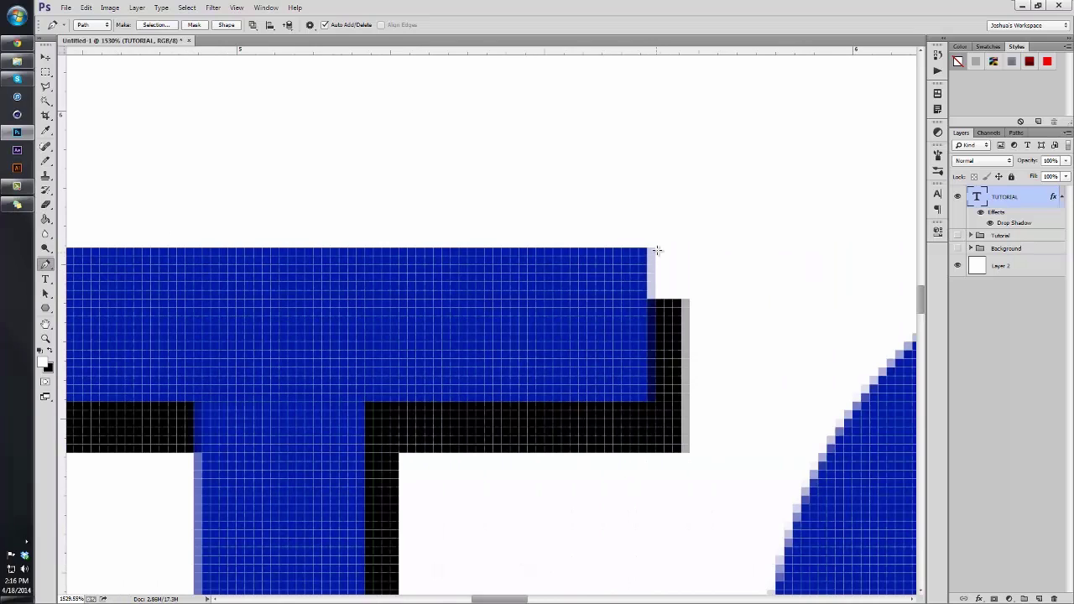
left_click(690, 298)
left_click(664, 315)
left_click(621, 308)
left_click(654, 249)
Step: Draw a closed Pen path joining the lower-left corner of the second T's stem to its shadow corner
scroll(443, 352, "down", 6)
left_click_drag(922, 325, 922, 352)
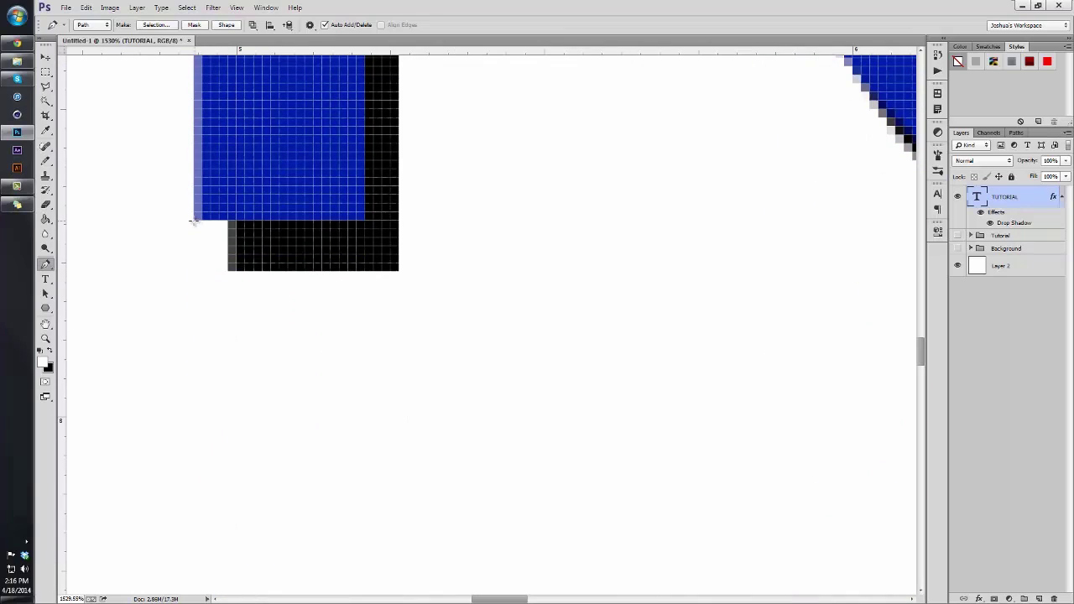
left_click_drag(227, 271, 269, 237)
Step: Draw a closed Pen path joining the lower-left corner of the R's stem to its shadow corner
left_click_drag(509, 599, 532, 599)
scroll(676, 510, "up", 2)
key("z")
left_click_drag(726, 361, 682, 342)
scroll(682, 342, "up", 2)
left_click_drag(777, 144, 836, 290)
right_click(835, 291)
left_click_drag(726, 315, 680, 339)
left_click_drag(526, 599, 617, 599)
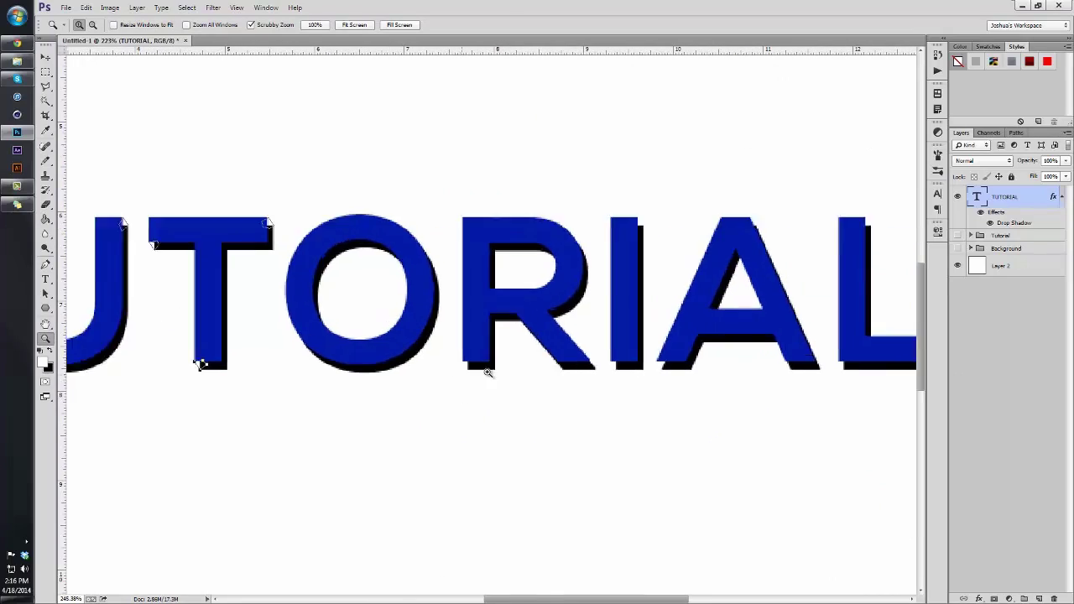
left_click_drag(487, 372, 490, 335)
key("p")
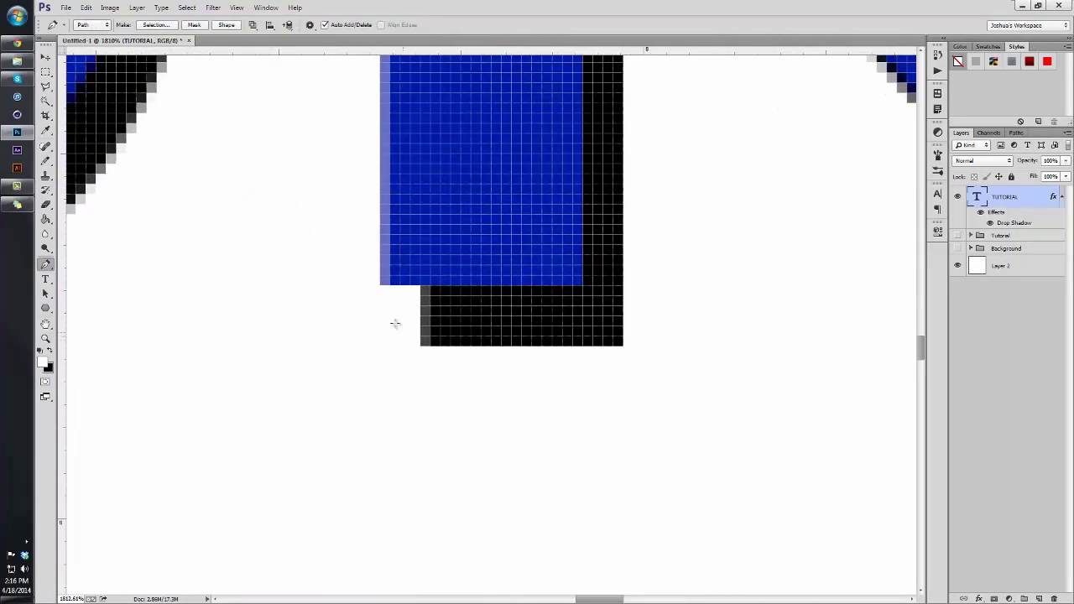
left_click(419, 344)
left_click(472, 316)
left_click(440, 275)
left_click(382, 287)
Step: Draw a closed Pen path joining the upper-right corner of the I to its shadow corner
left_click_drag(588, 600, 617, 580)
key("z")
left_click_drag(649, 414, 600, 384)
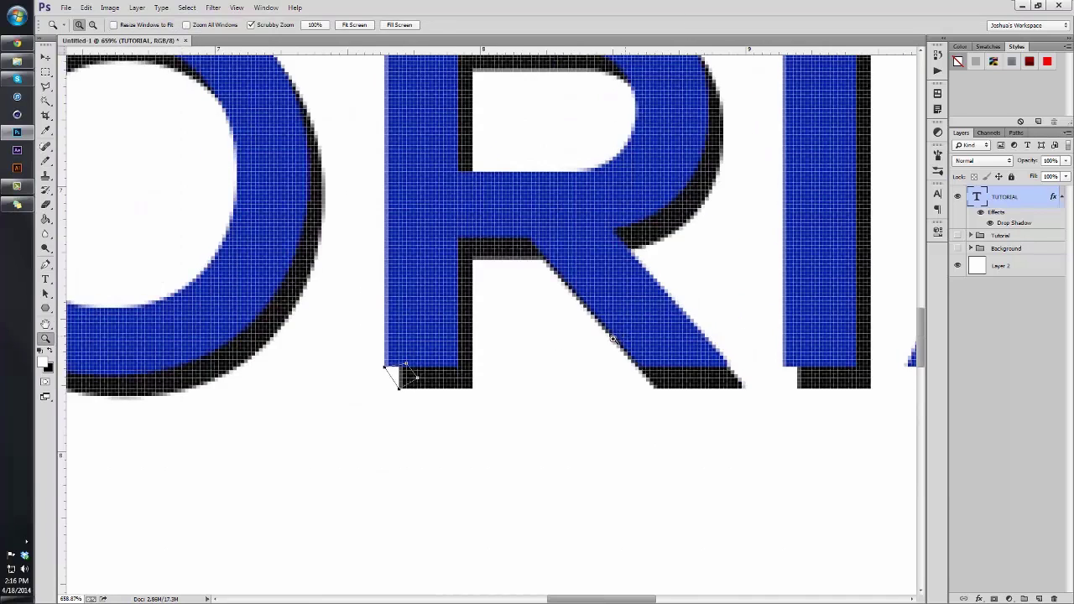
left_click_drag(624, 337, 594, 336)
mouse_move(782, 156)
left_mouse_down()
mouse_move(733, 156)
mouse_move(793, 158)
left_mouse_up()
key("p")
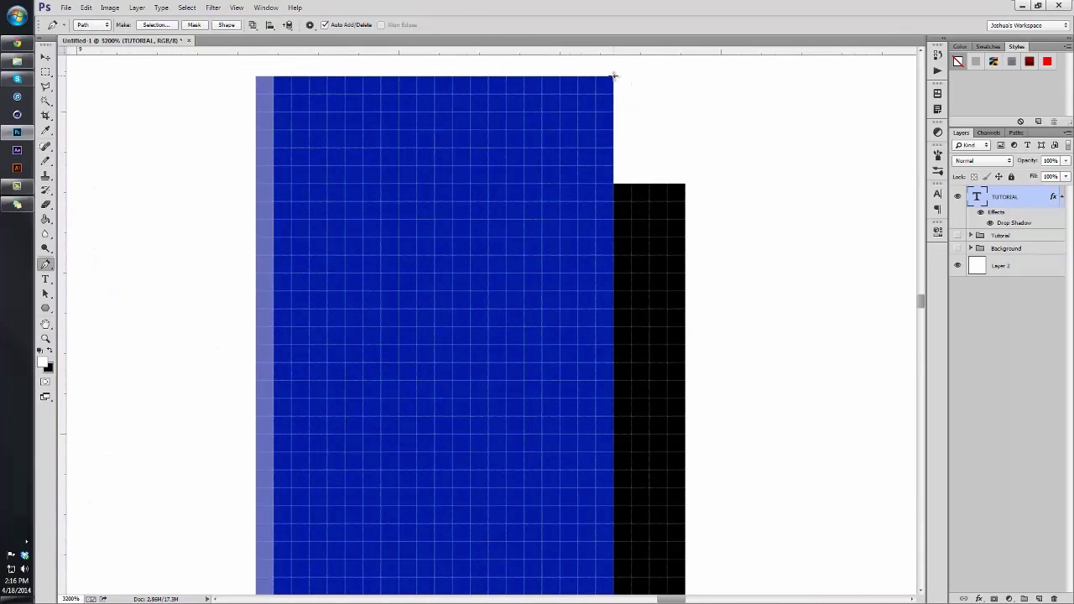
left_click(686, 183)
left_click(686, 202)
left_click(613, 217)
key("ctrl+z")
left_click(631, 219)
left_click(578, 202)
left_click(559, 111)
left_click(615, 81)
Step: Draw a closed Pen path joining the lower-left corner of the I to its shadow corner
key("z")
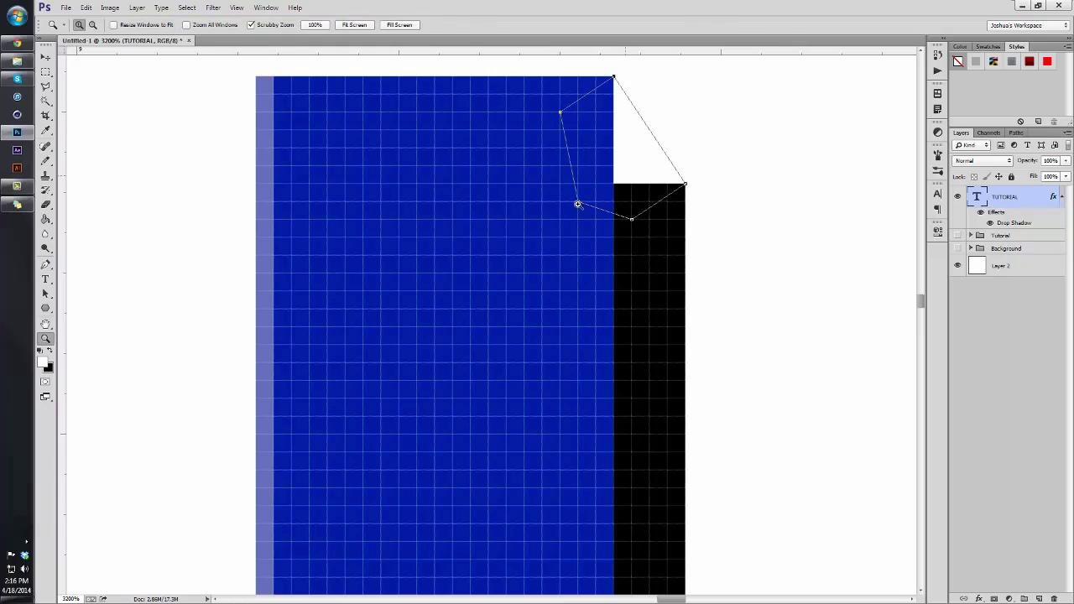
scroll(576, 203, "down", 10)
scroll(587, 368, "down", 1)
scroll(587, 368, "up", 10)
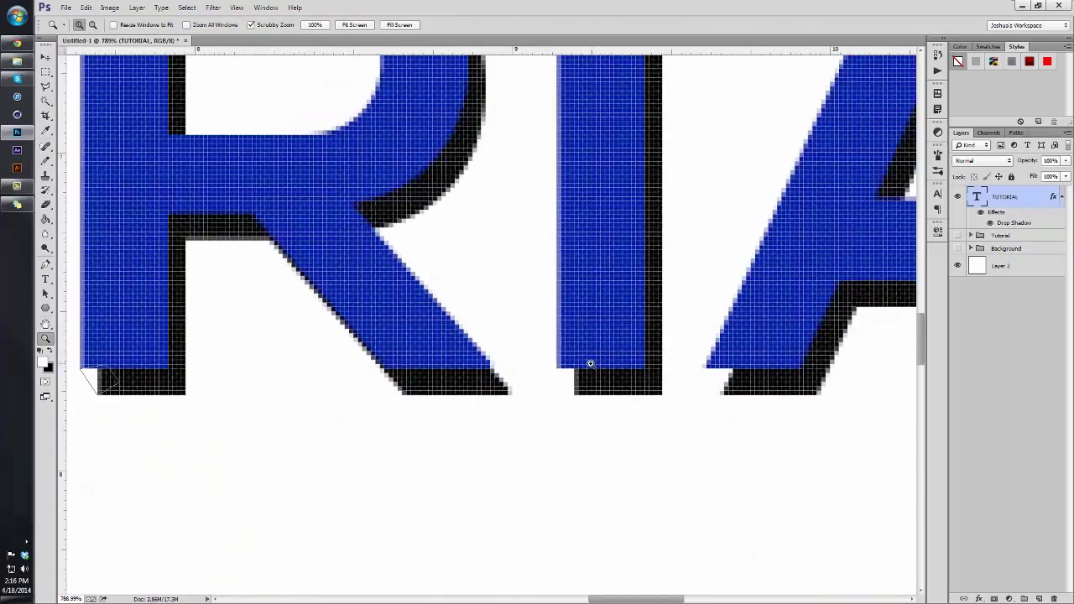
key("p")
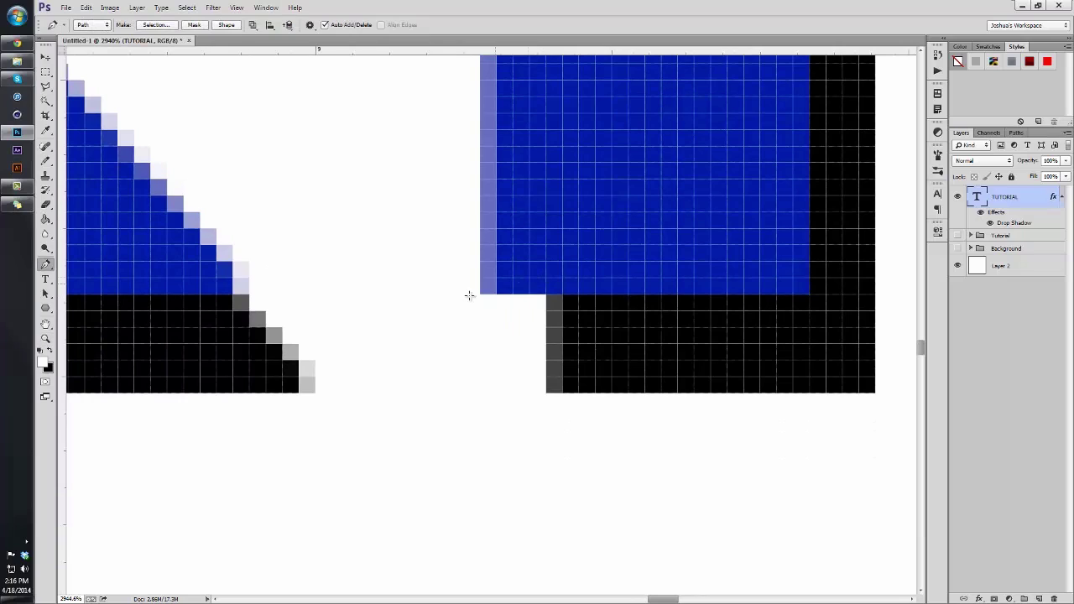
left_click(546, 392)
left_click(595, 377)
left_click(579, 312)
left_click(481, 295)
Step: Draw a closed Pen path joining the lower-left corner of the A's left leg to its shadow corner
left_click_drag(658, 601, 687, 600)
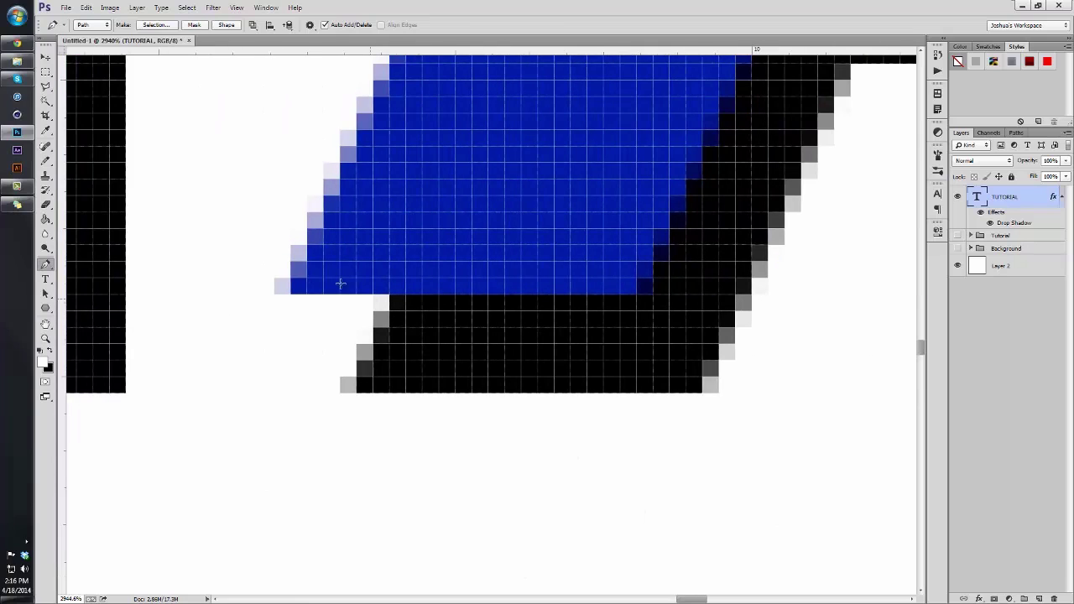
left_click(339, 392)
left_click(405, 360)
left_click(438, 246)
left_click(275, 292)
key("z")
left_click_drag(625, 258, 453, 299)
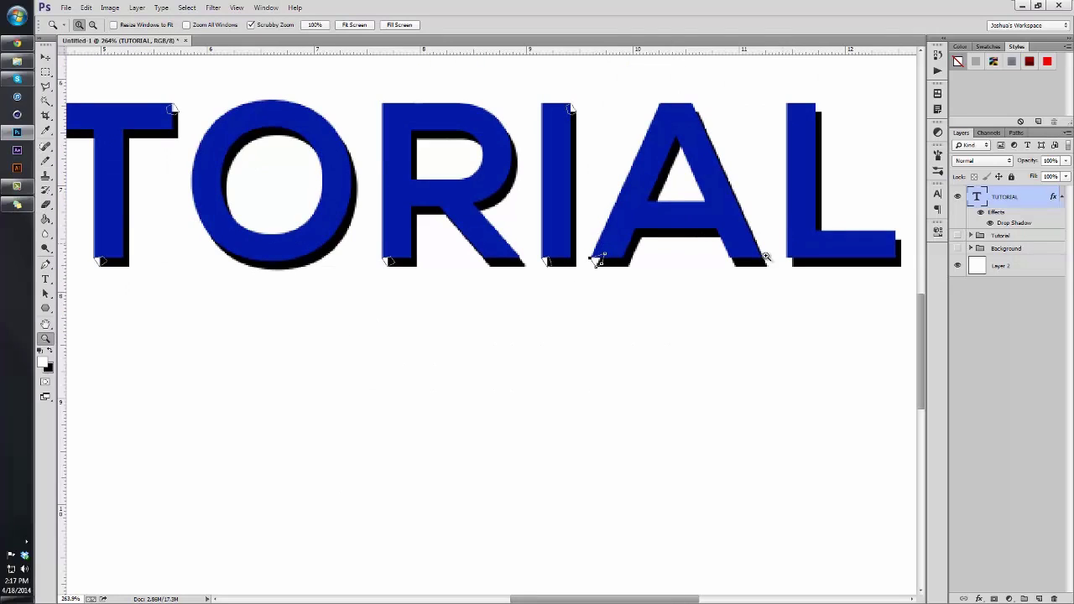
scroll(767, 256, "up", 4)
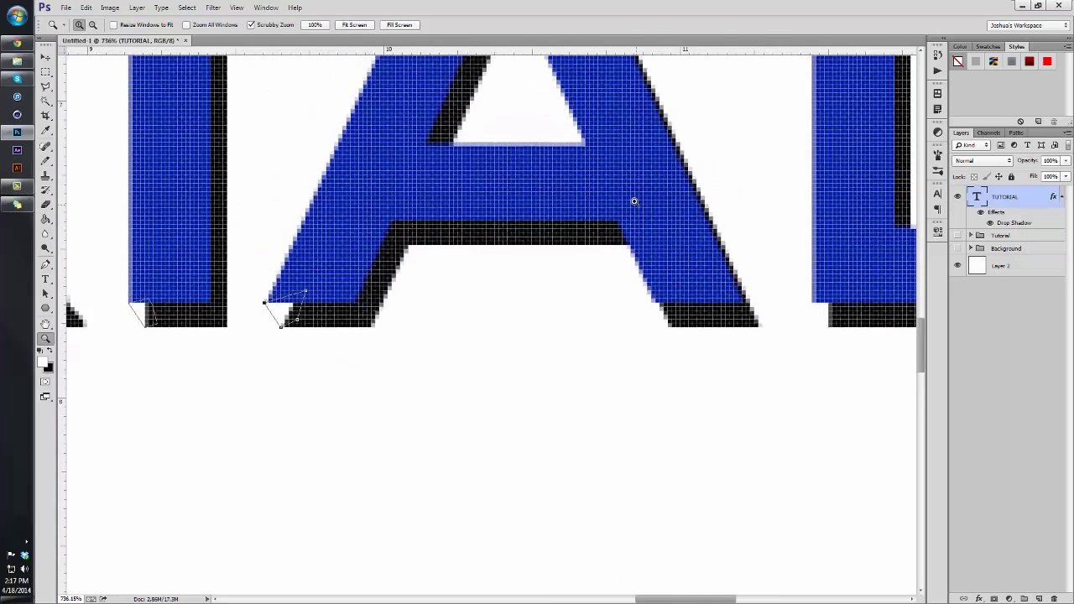
scroll(634, 201, "up", 4)
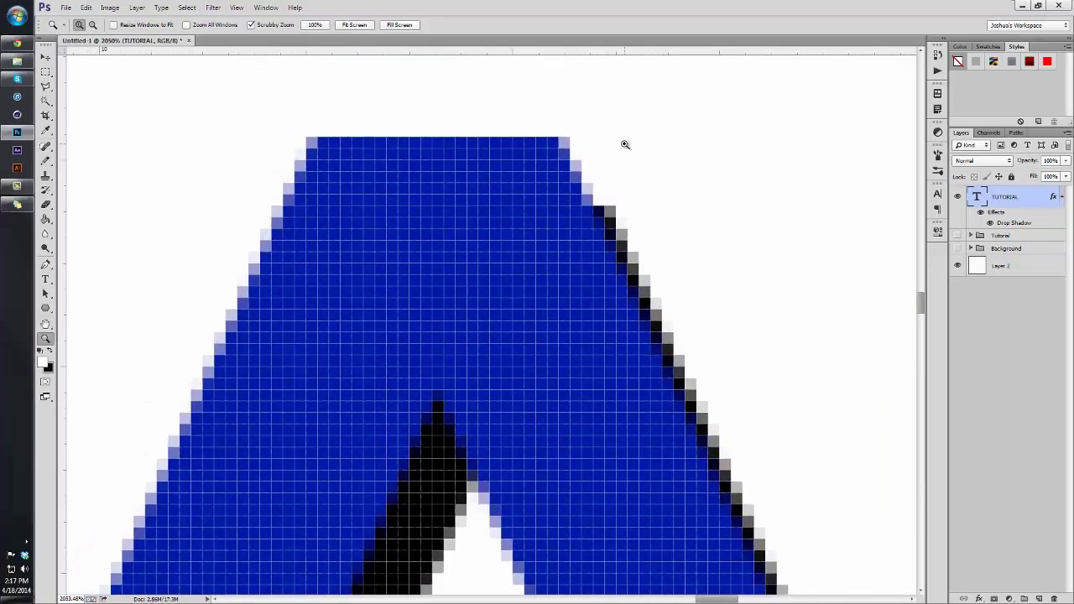
scroll(612, 187, "up", 1)
key("p")
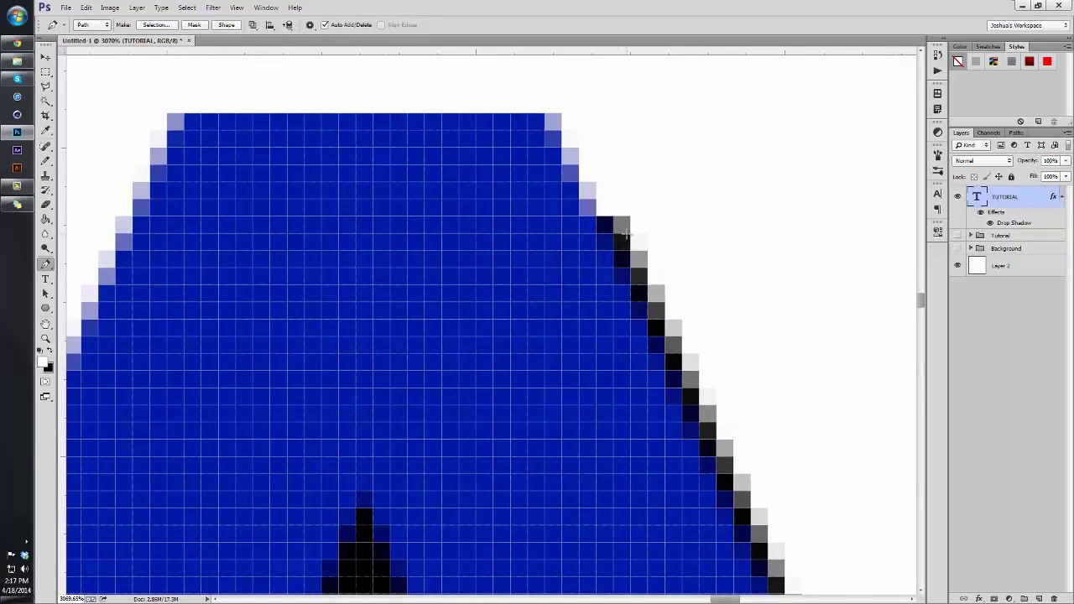
left_click(628, 234)
key("ctrl+z")
key("z")
left_click_drag(643, 240, 481, 385)
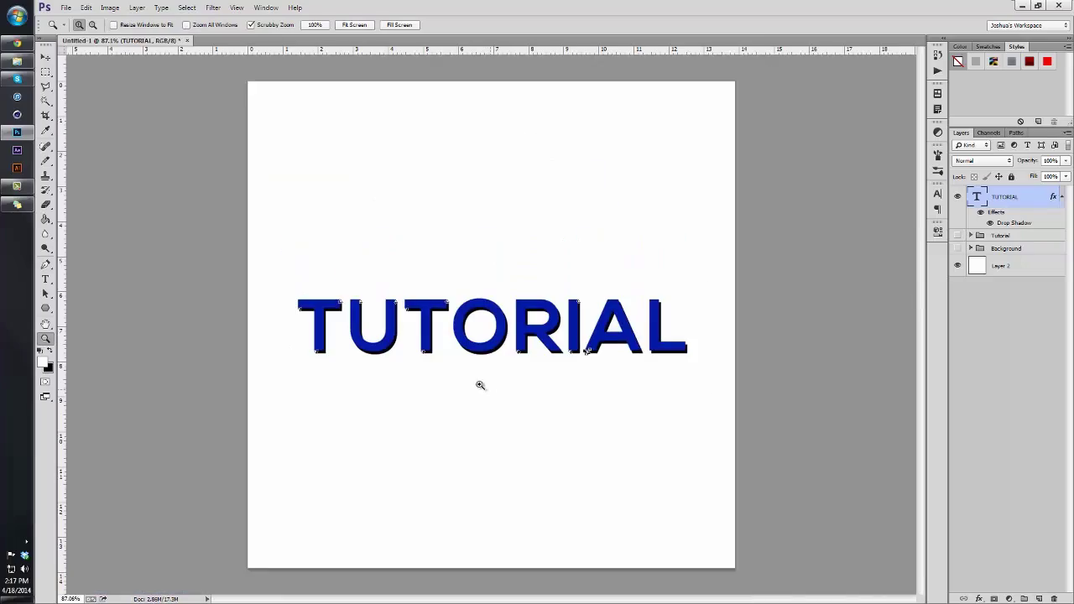
left_click_drag(587, 360, 680, 330)
scroll(599, 339, "up", 10)
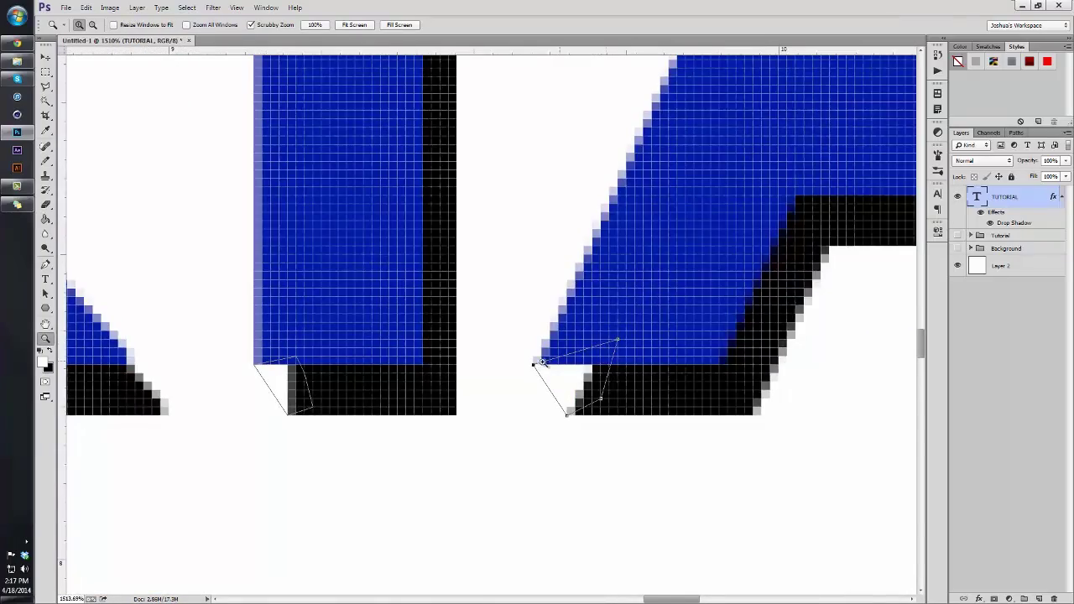
scroll(770, 254, "down", 12)
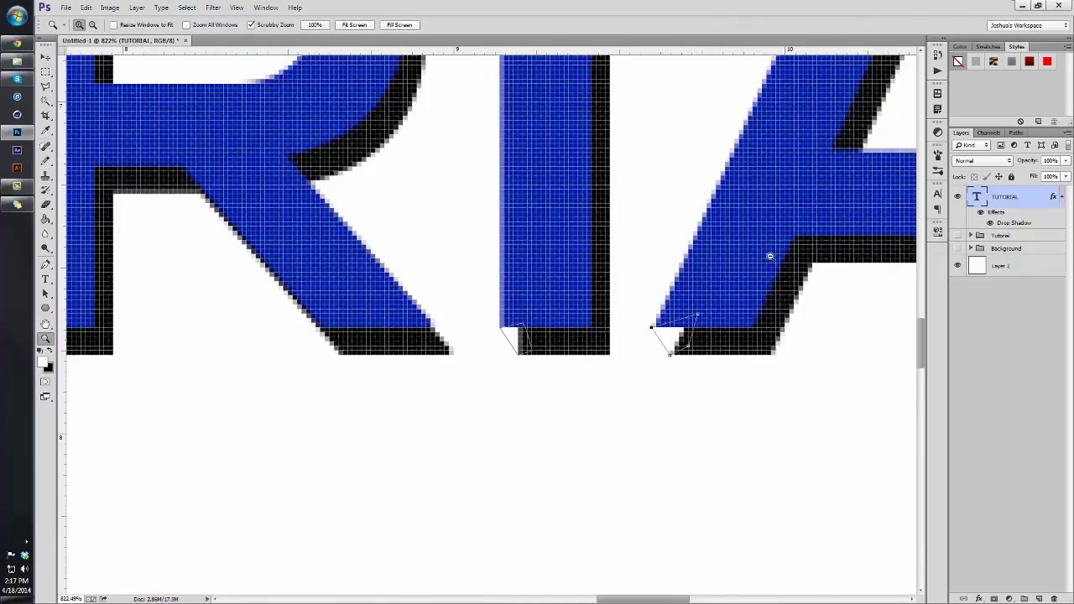
scroll(856, 180, "up", 4)
scroll(877, 148, "up", 5)
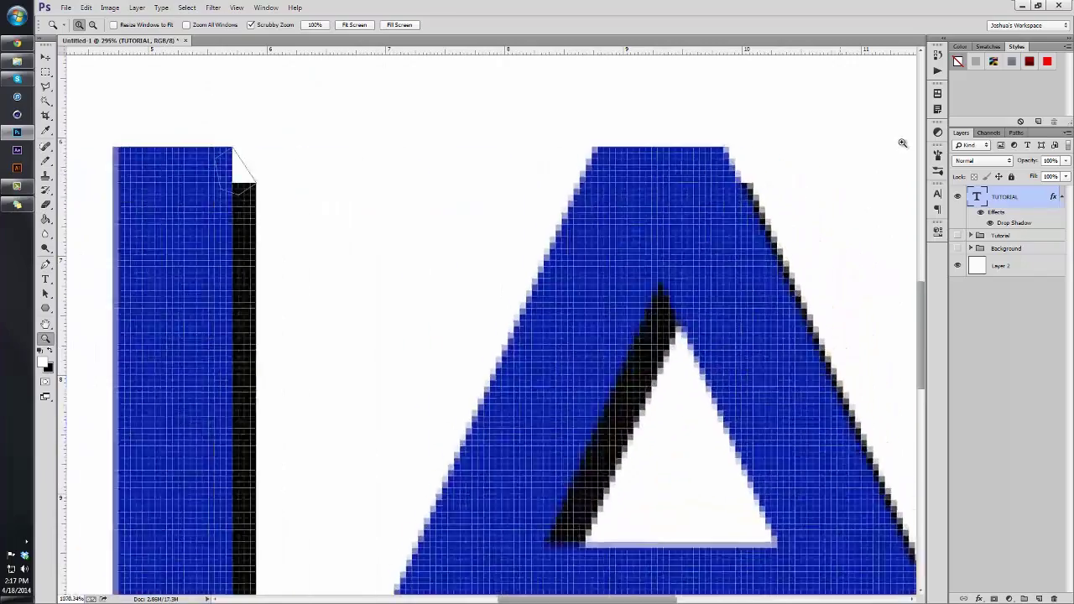
key("o")
key("p")
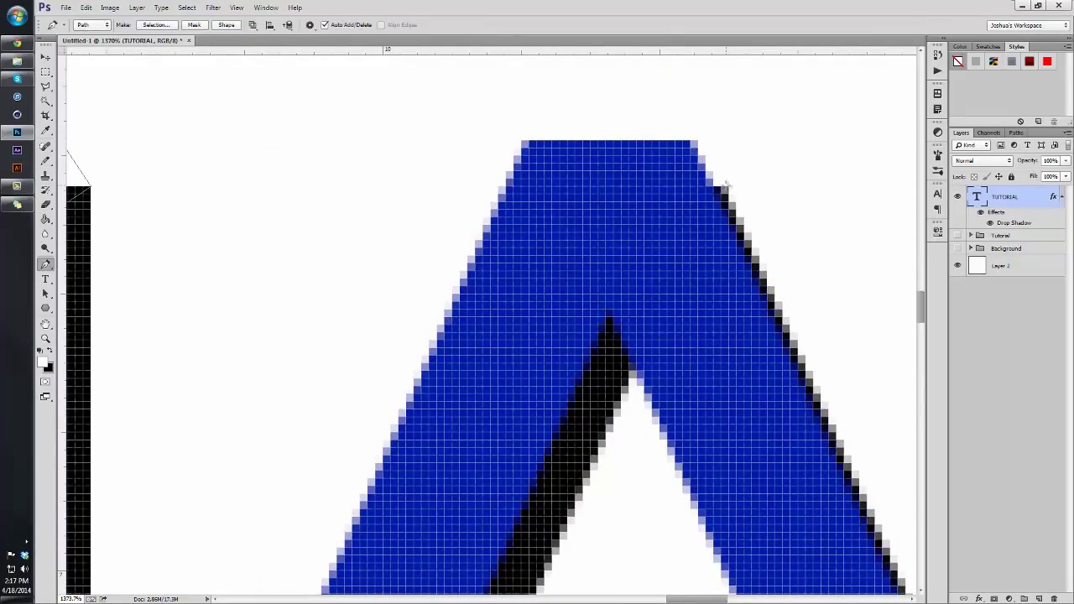
left_click(720, 184)
key("z")
left_click(573, 356)
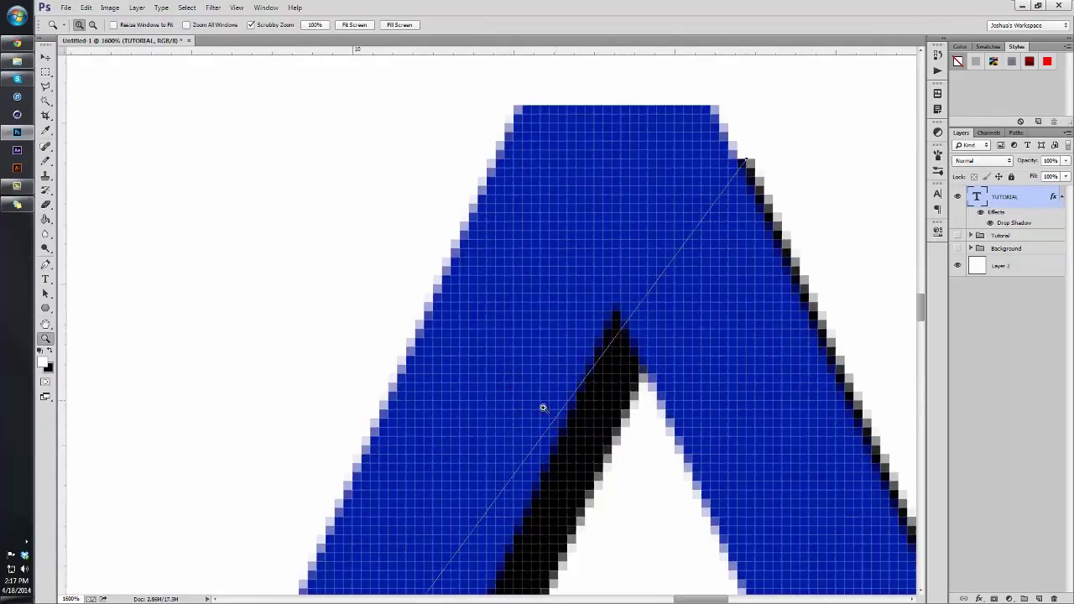
left_click_drag(557, 403, 731, 479)
scroll(671, 462, "down", 2)
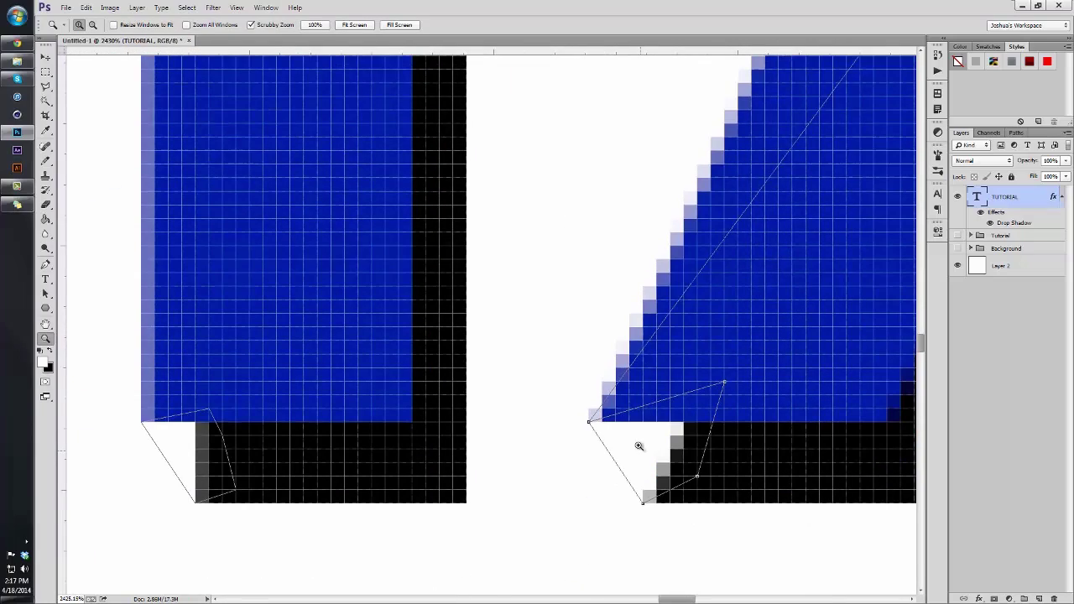
left_click(594, 423)
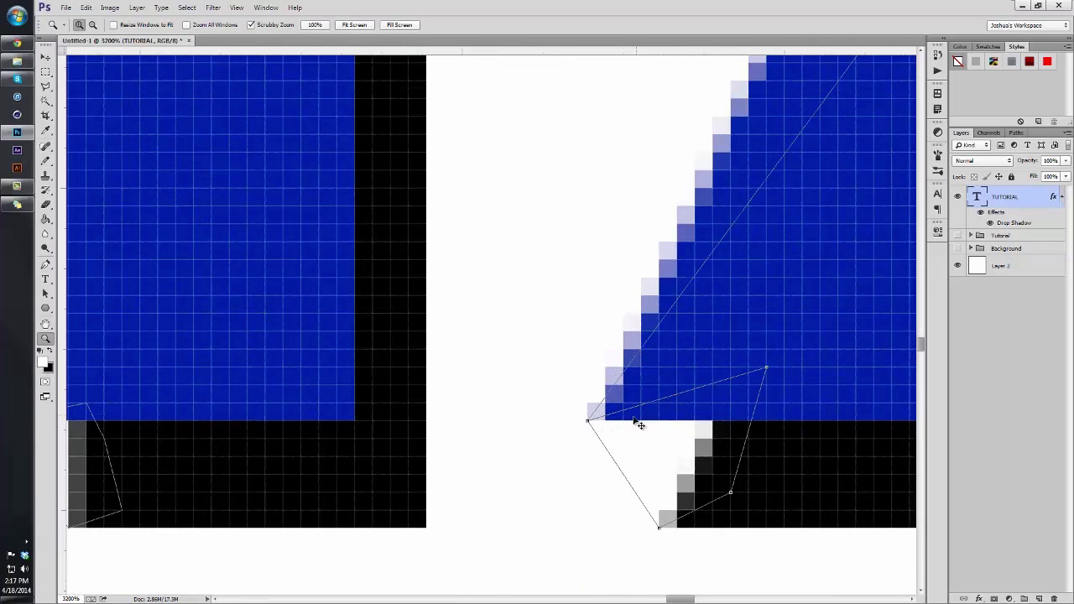
key("ctrl+z")
key("p")
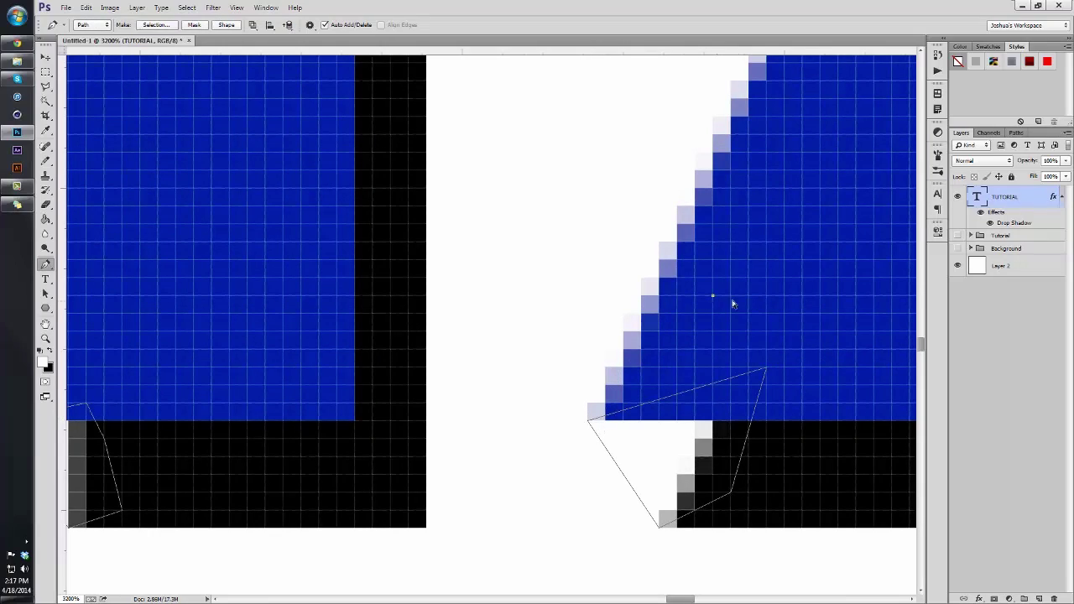
left_click_drag(768, 294, 652, 331)
key("ctrl+z")
Step: Draw a closed Pen path joining the upper-right corner of the A's apex to its shadow corner
key("z")
left_click_drag(768, 312, 704, 302)
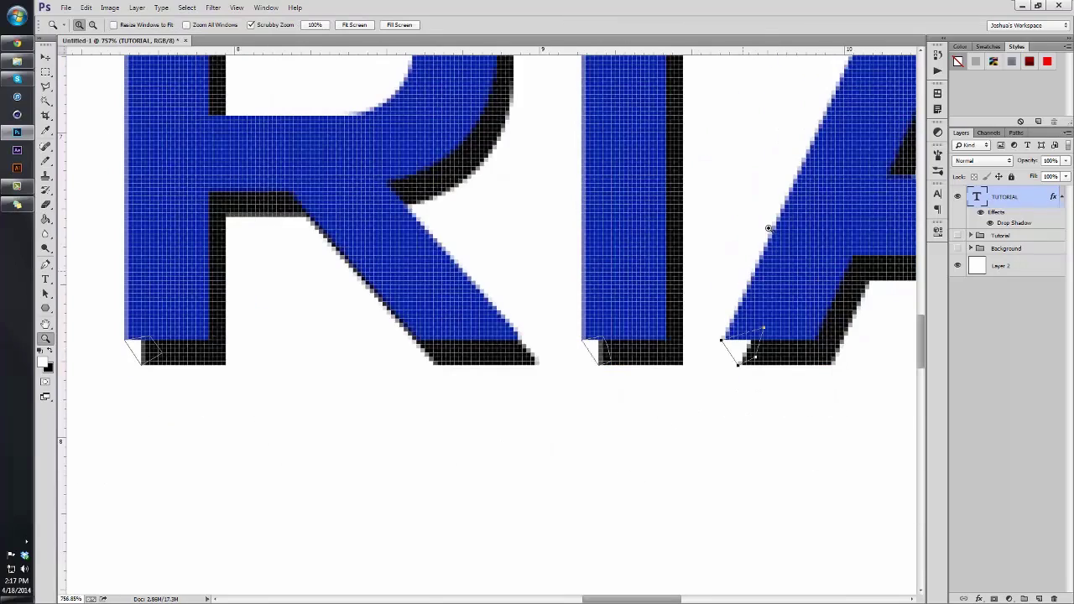
mouse_move(793, 222)
left_mouse_down()
mouse_move(741, 258)
mouse_move(758, 276)
mouse_move(817, 271)
left_mouse_up()
key("p")
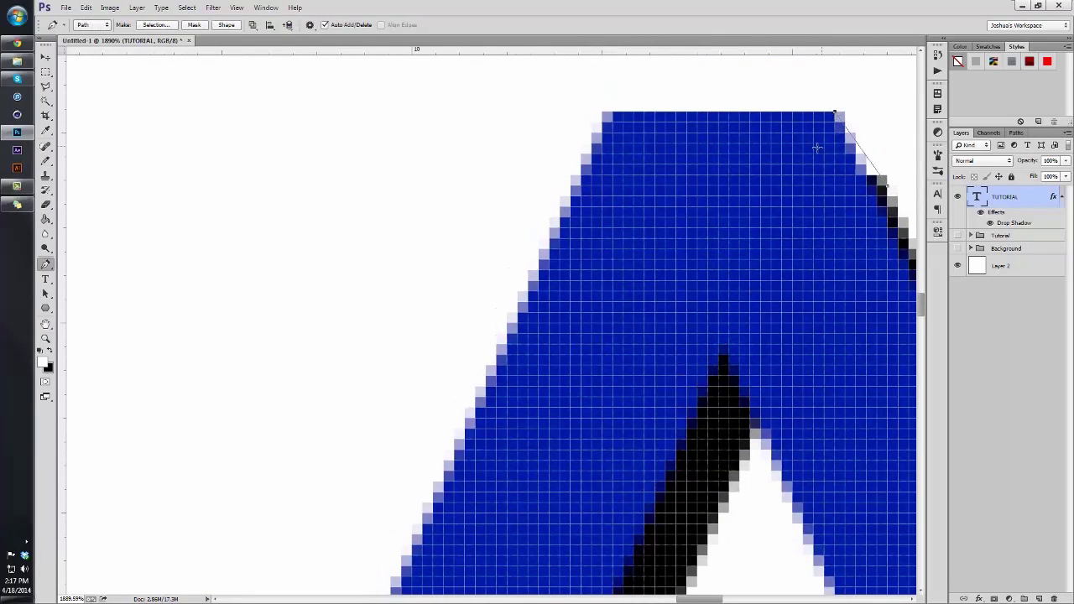
left_click(887, 186)
key("z")
left_click_drag(785, 307, 705, 339)
left_click_drag(880, 488, 902, 488)
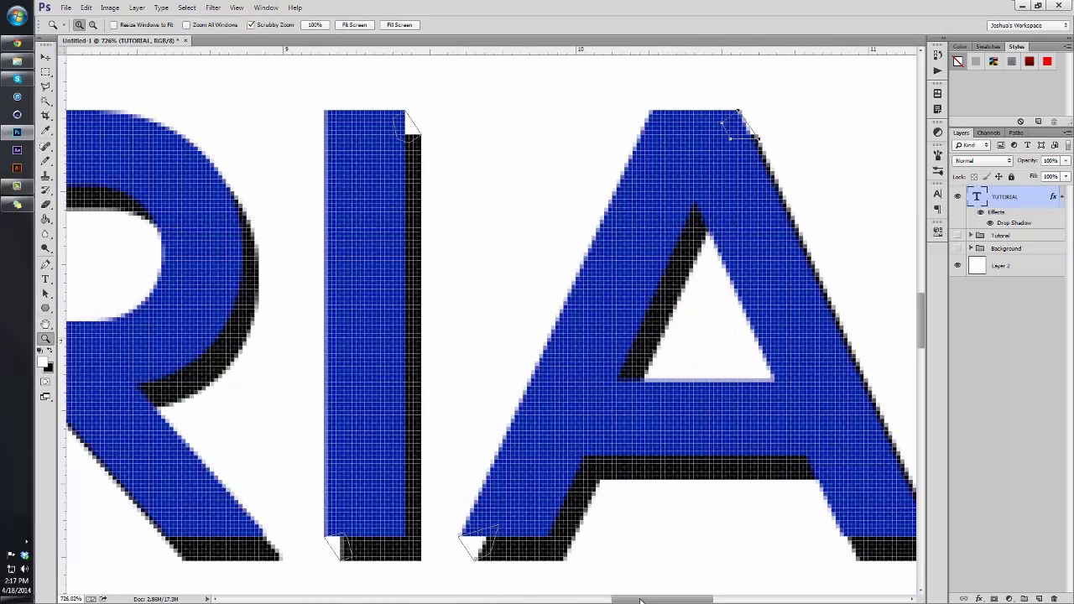
Step: Draw a closed Pen path joining the upper-right corner of the L's stem to its shadow corner
left_click_drag(640, 601, 709, 426)
left_click_drag(632, 85, 655, 139)
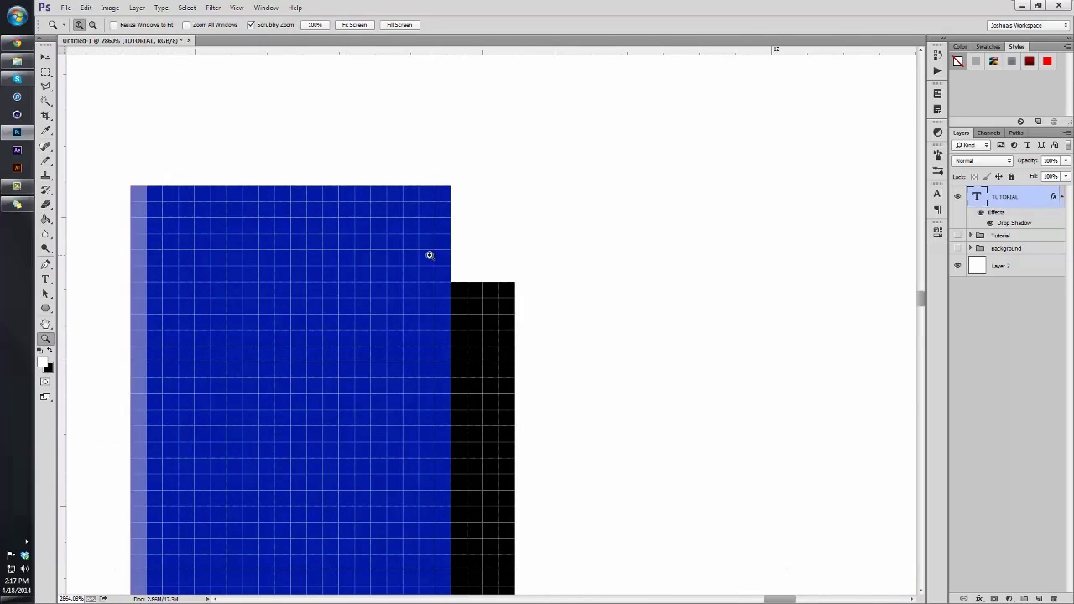
key("p")
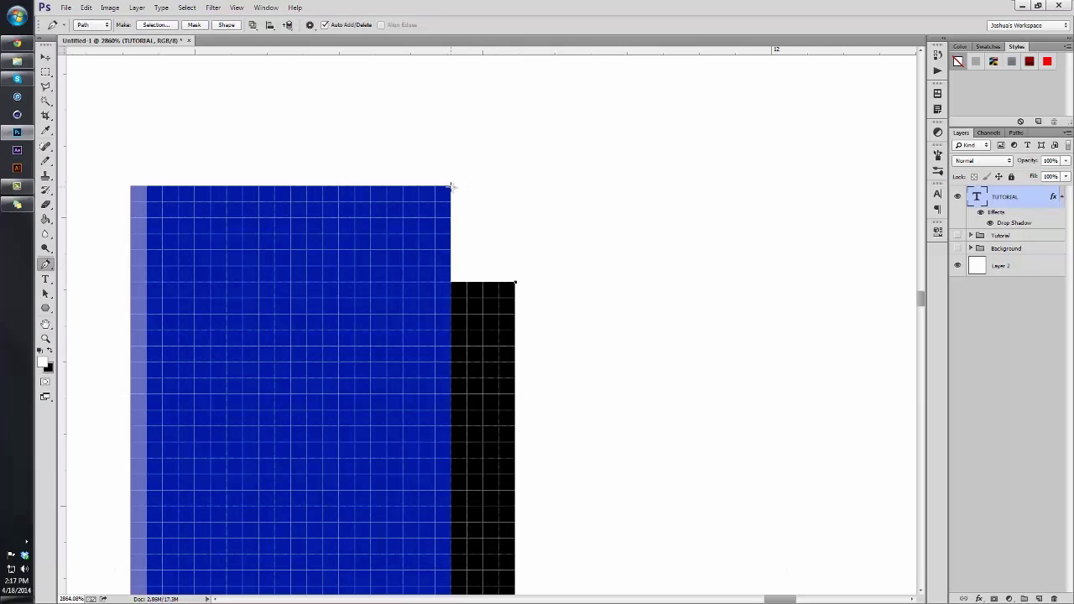
left_click(452, 187)
left_click(387, 266)
left_click(434, 297)
left_click(515, 283)
Step: Draw a closed Pen path joining the lower-left corner of the L to its shadow corner
scroll(504, 307, "down", 3)
key("z")
left_click(493, 326)
left_click_drag(591, 413, 544, 463)
key("p")
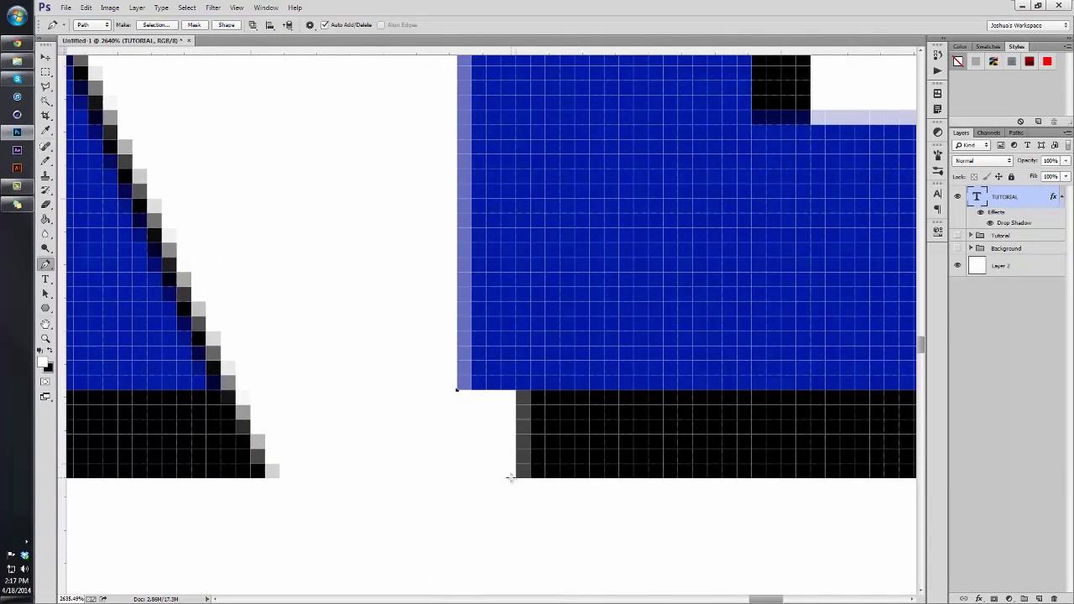
left_click(516, 478)
left_click(560, 450)
left_click(530, 361)
left_click(457, 391)
Step: Draw a closed Pen path joining the upper-right corner of the L's foot to its shadow corner
left_click_drag(773, 599, 819, 599)
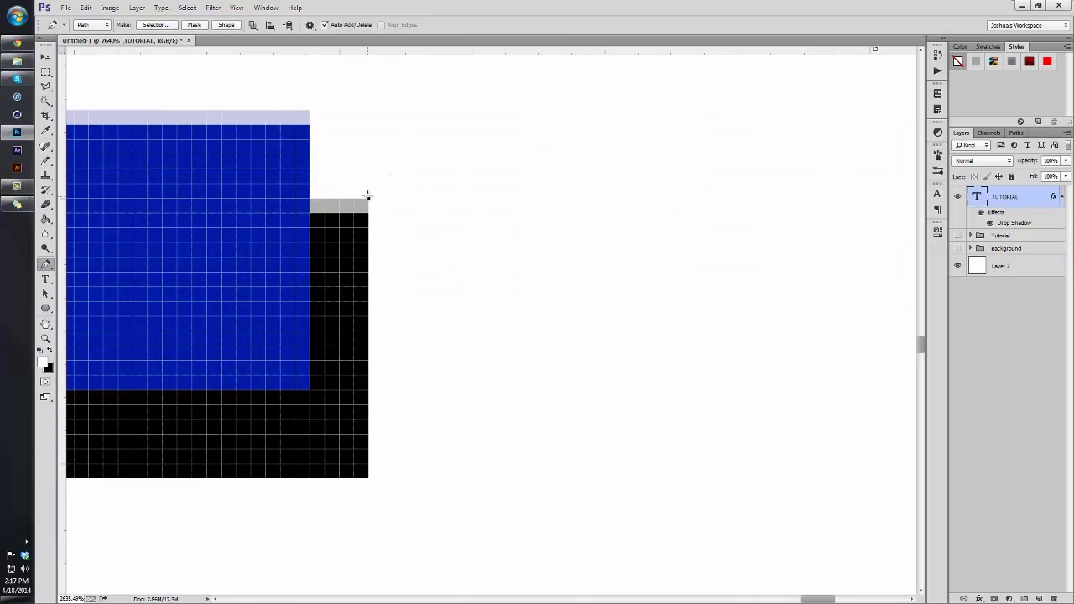
left_click(310, 110)
left_click(280, 154)
left_click(280, 213)
left_click(294, 242)
left_click(368, 199)
Step: Create a new layer above the TUTORIAL text layer and load the Work Path as a selection
key("z")
left_click_drag(332, 227, 269, 237)
scroll(457, 296, "up", 3)
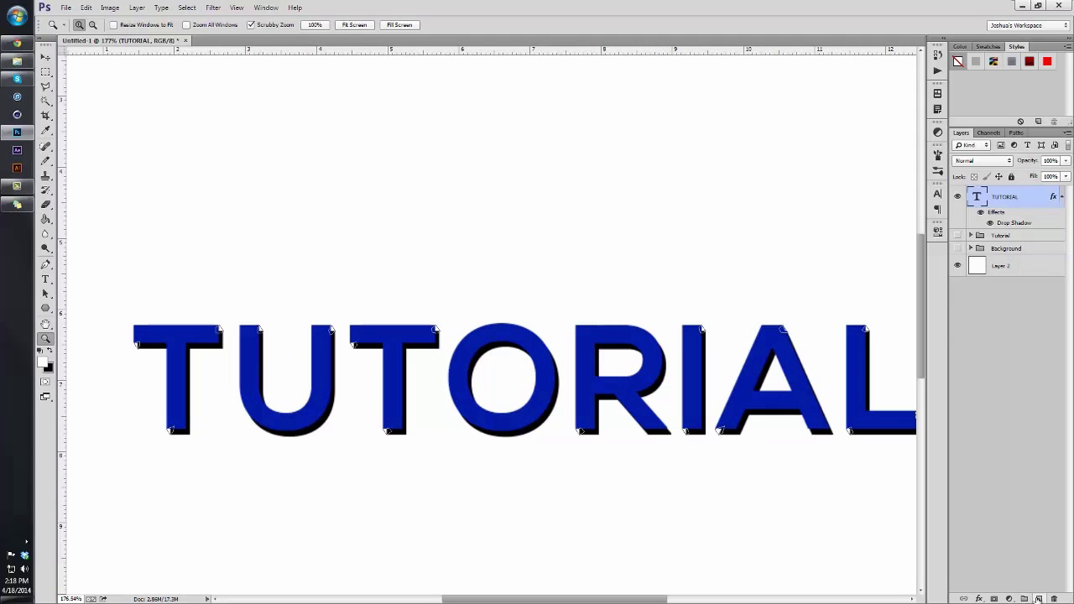
left_click(1038, 599)
left_click(1016, 133)
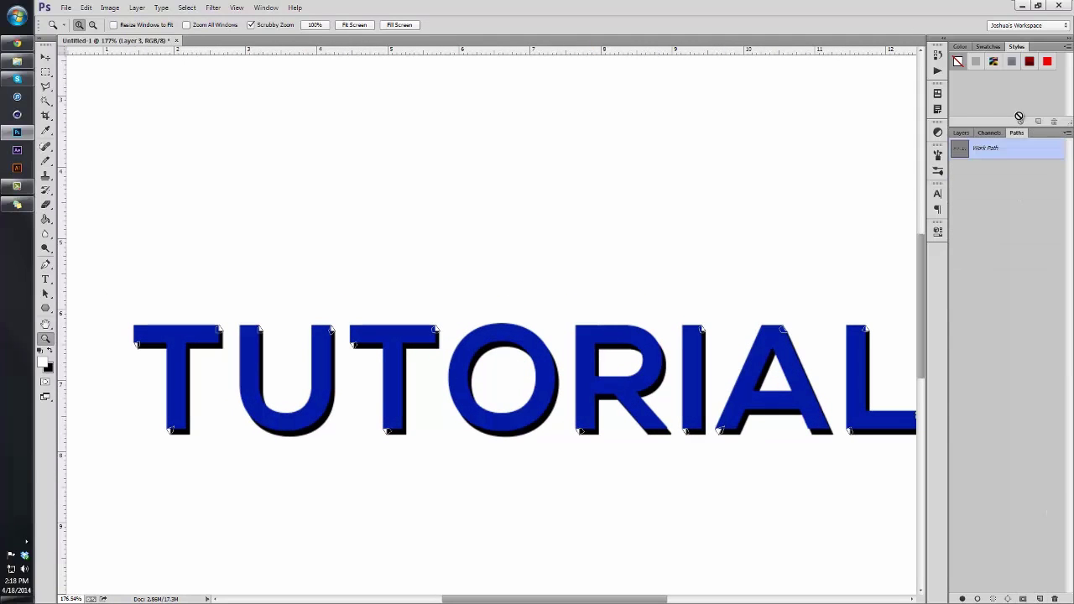
left_click(964, 164)
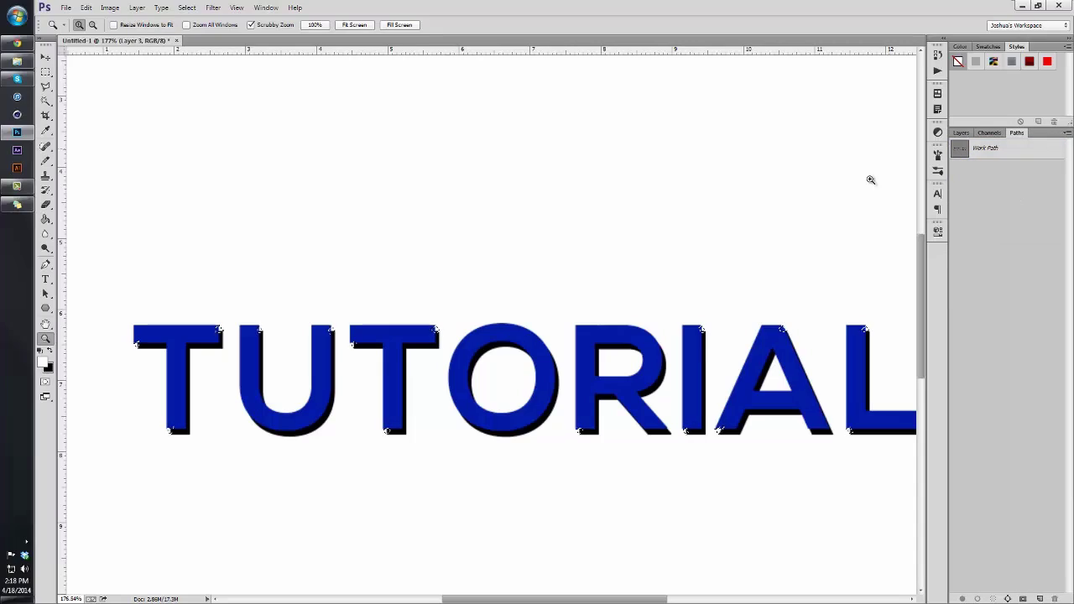
Step: Sample the shadow's black and fill the selected corner areas on Layer 3 with the Paint Bucket
left_click(469, 333)
left_click_drag(492, 333, 577, 332)
left_click_drag(309, 320, 283, 353)
left_click(961, 133)
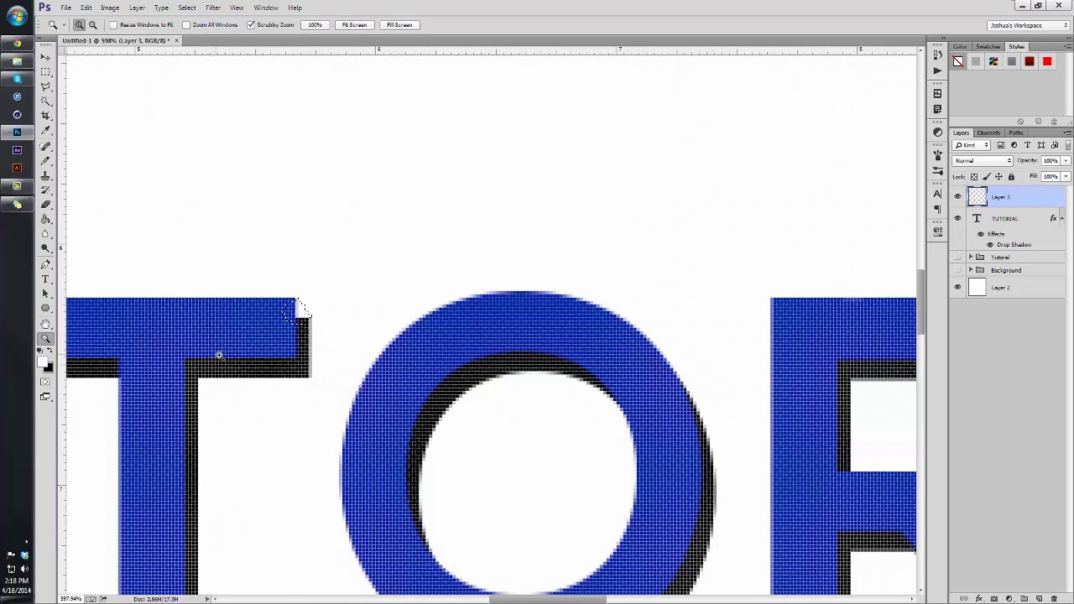
left_click_drag(218, 355, 288, 373)
key("i")
left_click(284, 352)
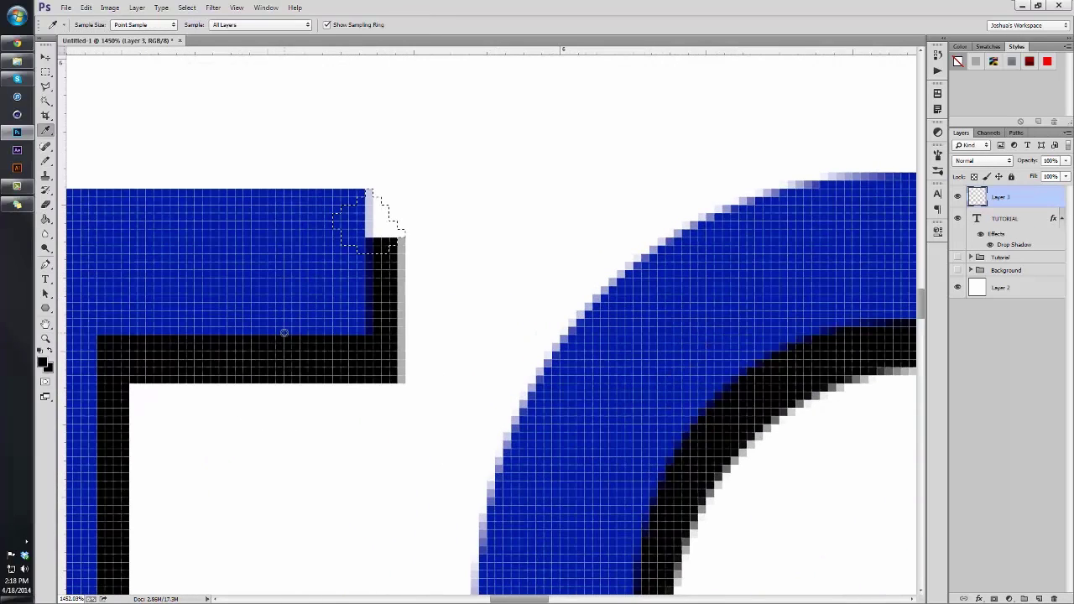
key("g")
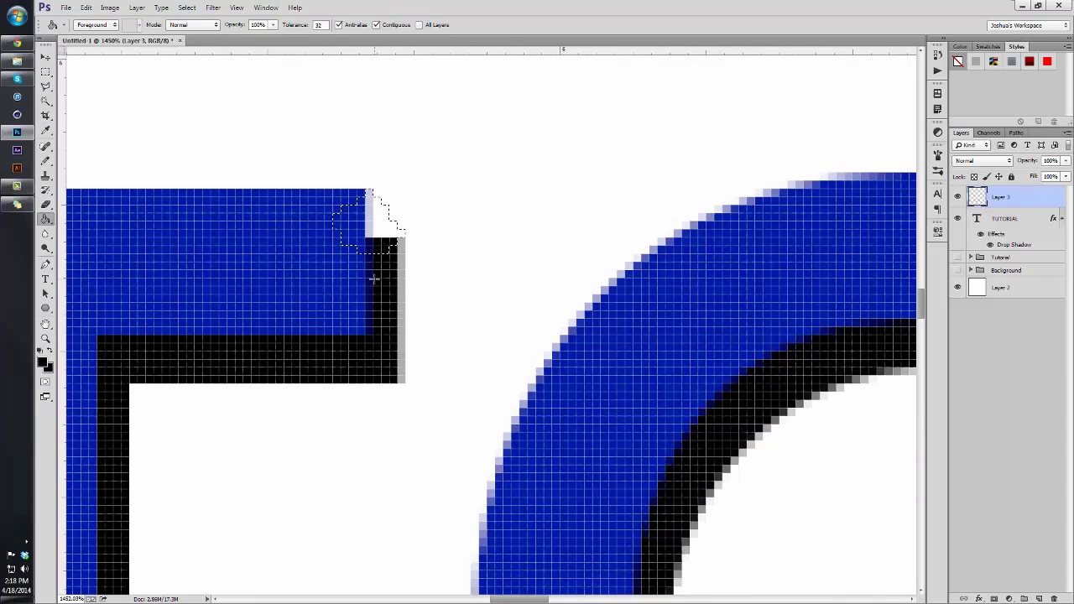
left_click(401, 215)
Step: Deselect the filled corners and move Layer 3 beneath the TUTORIAL text layer
key("z")
left_click_drag(440, 257, 336, 306)
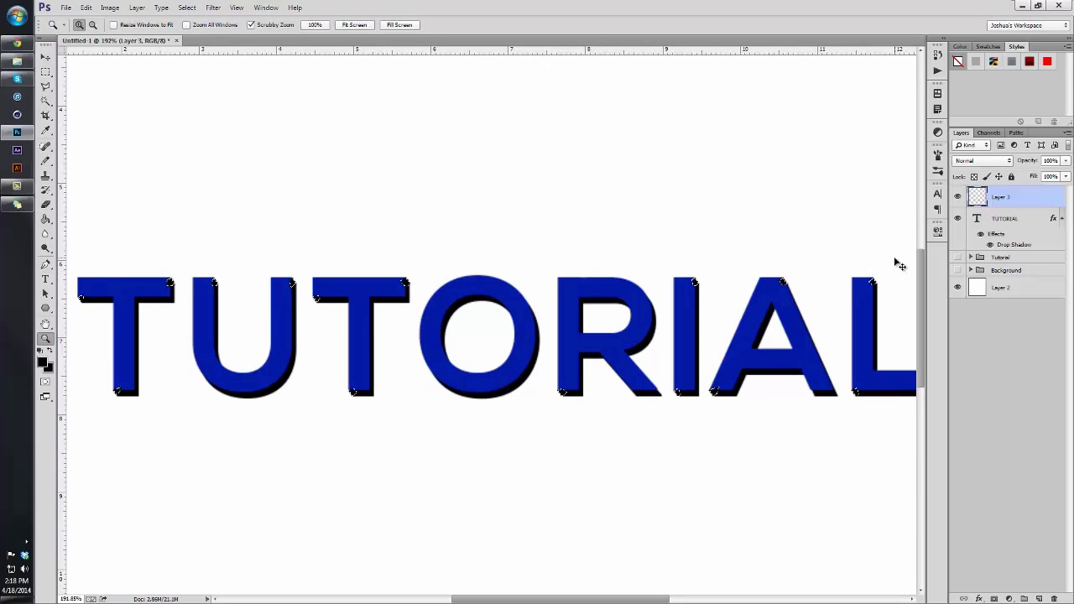
key("ctrl+d")
left_click_drag(969, 204, 994, 250)
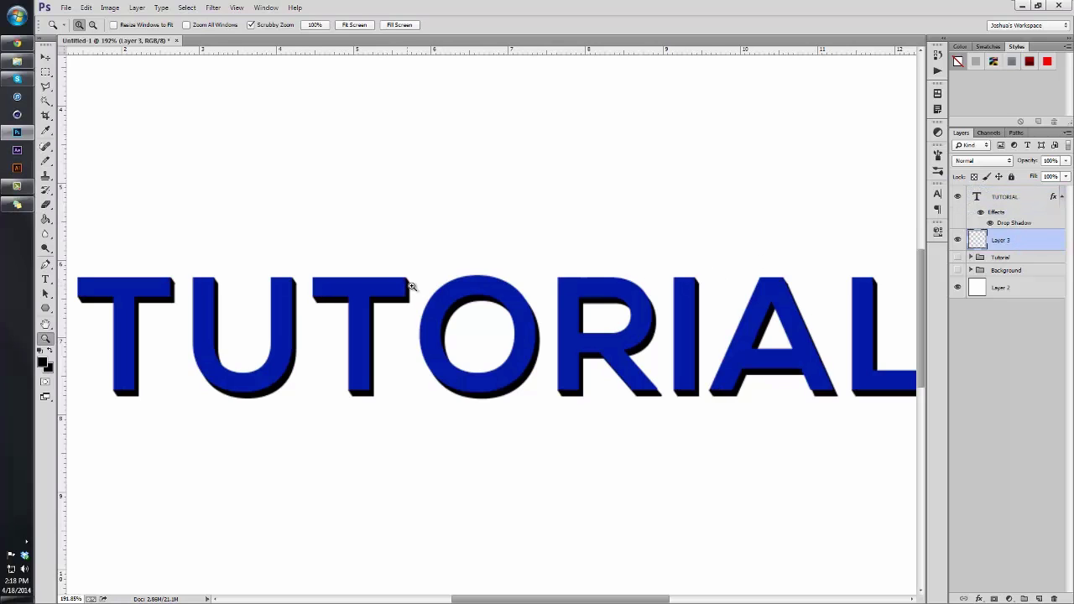
Step: Delete the stray fill pixels on Layer 3 at the upper-right shadow edge of the second T, then deselect
left_click_drag(420, 287, 474, 289)
left_click_drag(351, 277, 404, 270)
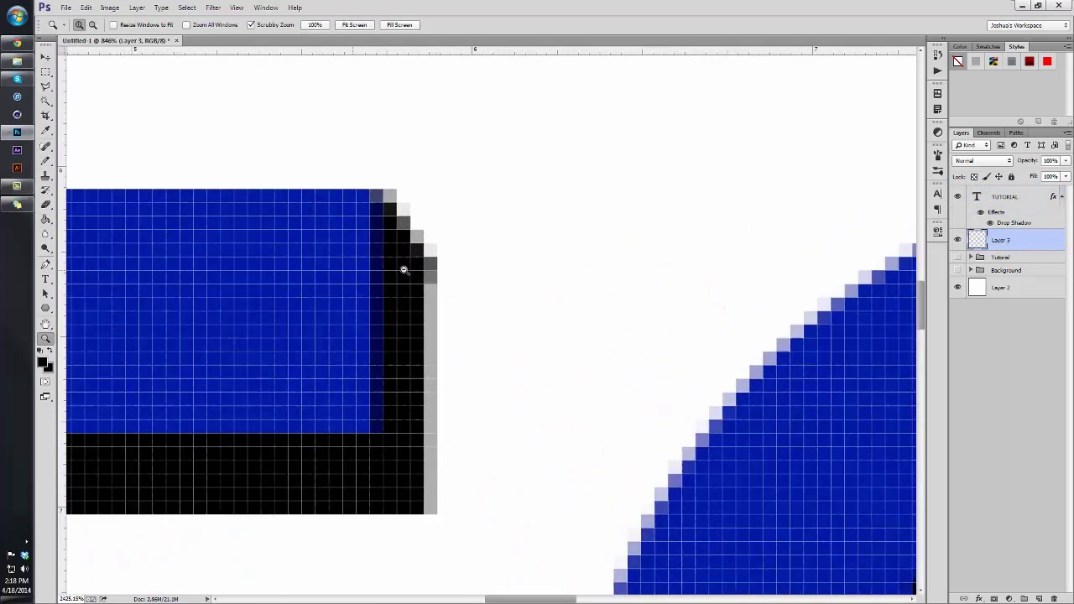
left_click(419, 278)
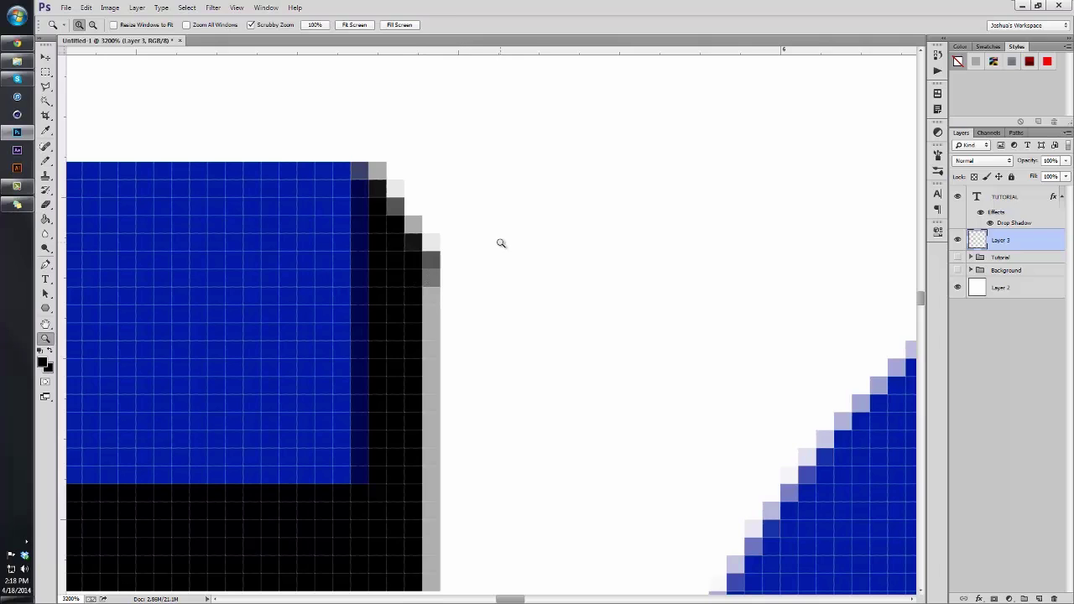
key("m")
left_click_drag(457, 234, 377, 298)
key("Delete")
key("ctrl+d")
Step: Delete the stray fill pixels at the upper-right shadow edge of the first T and clear the selection
key("z")
left_click_drag(268, 310, 271, 274)
left_click_drag(145, 339, 299, 265)
key("m")
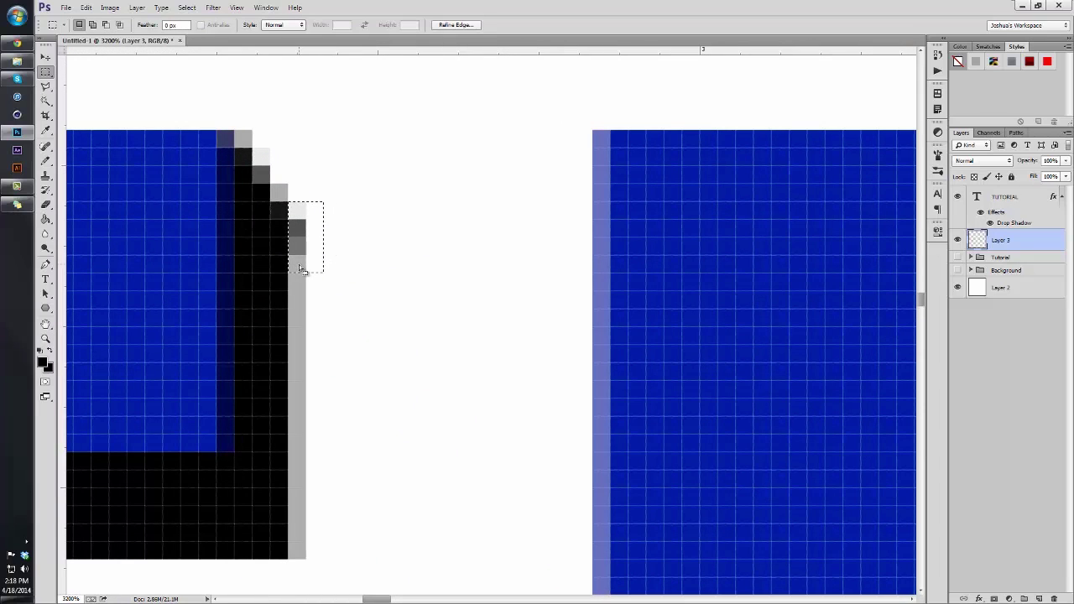
left_click(299, 264)
key("z")
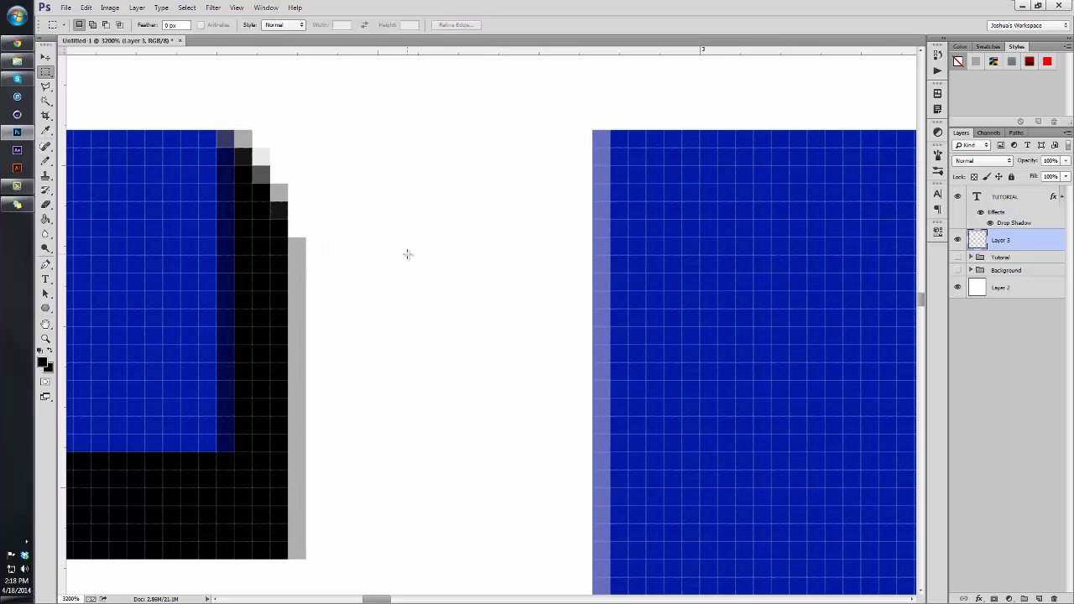
Step: Inspect the filled shadow corners across the word for stray pixels, checking the A's apex closely
left_click_drag(408, 255, 310, 284)
left_click_drag(595, 250, 532, 283)
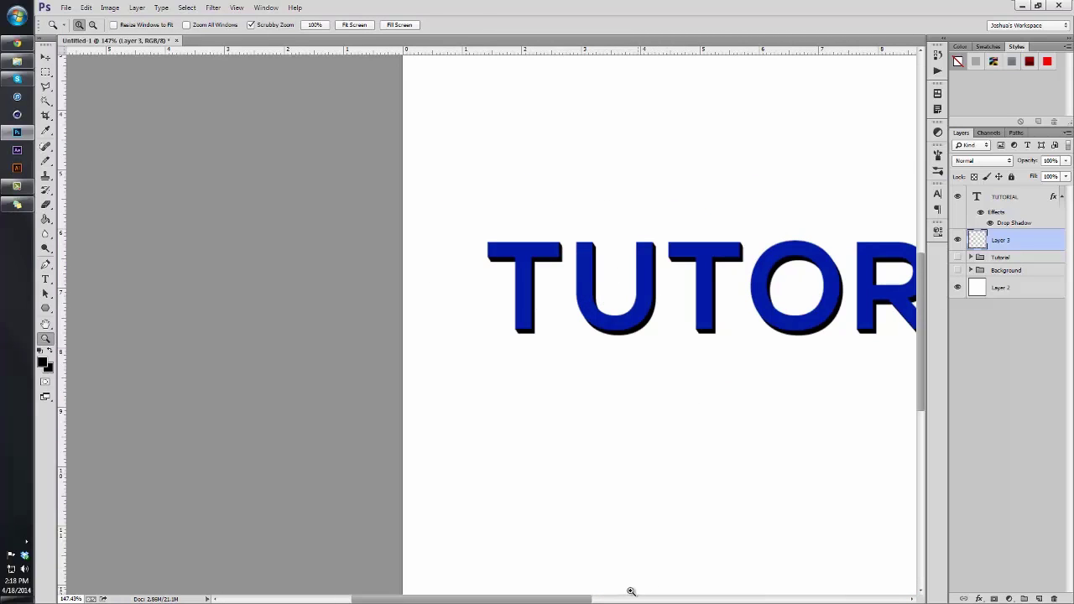
left_click_drag(562, 600, 677, 381)
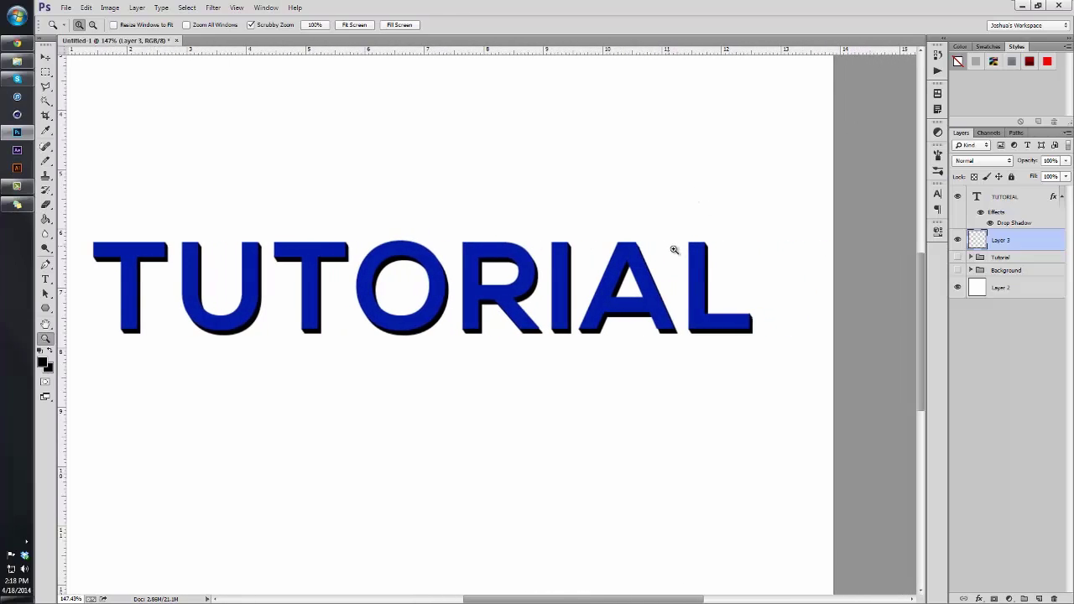
scroll(662, 252, "up", 10)
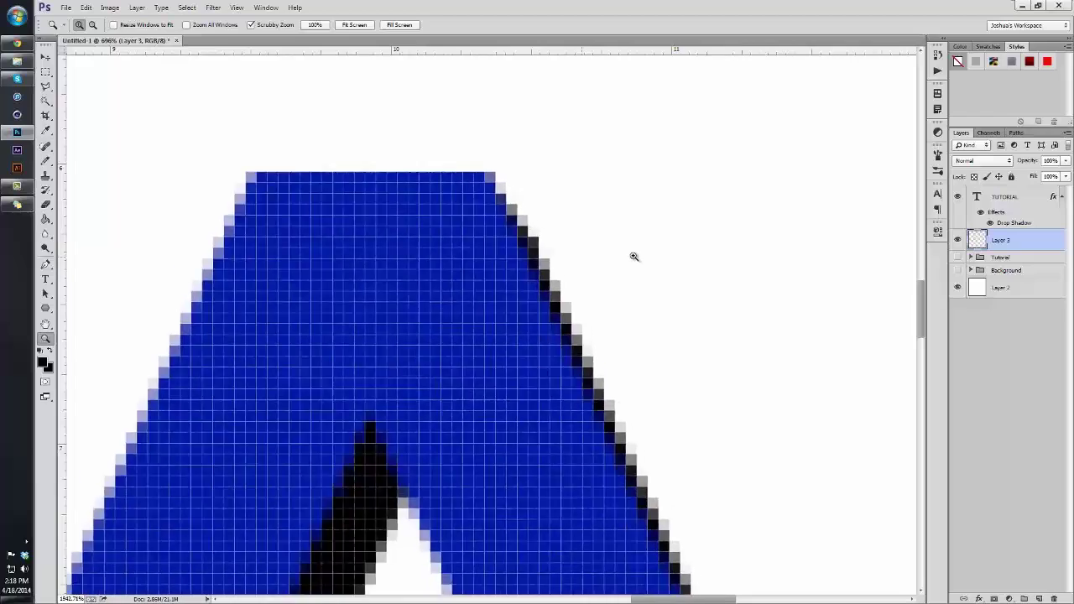
scroll(584, 256, "up", 1)
key("b")
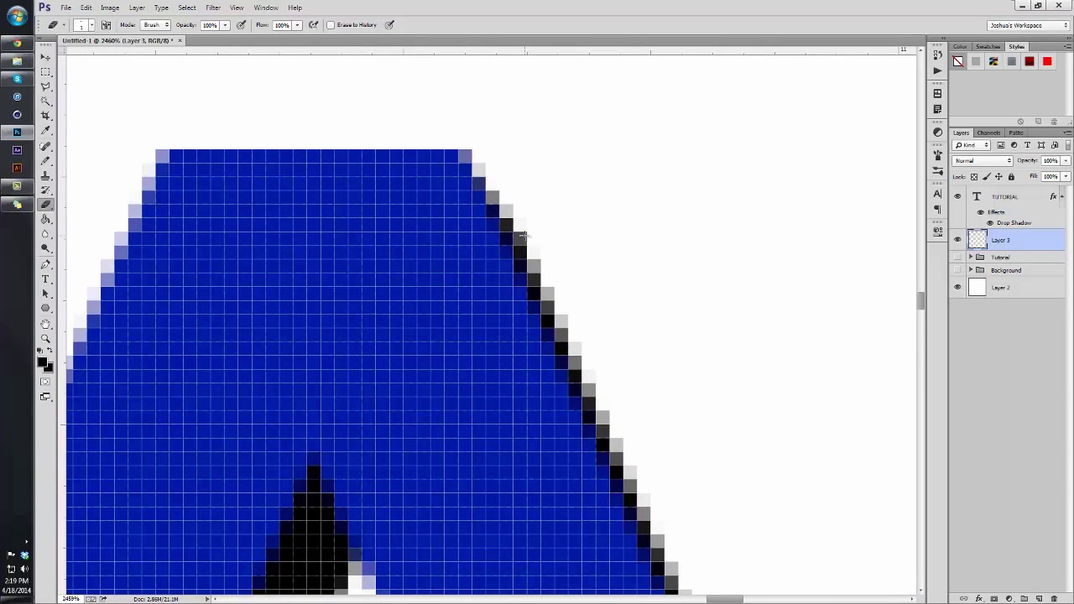
key("z")
scroll(576, 271, "down", 8)
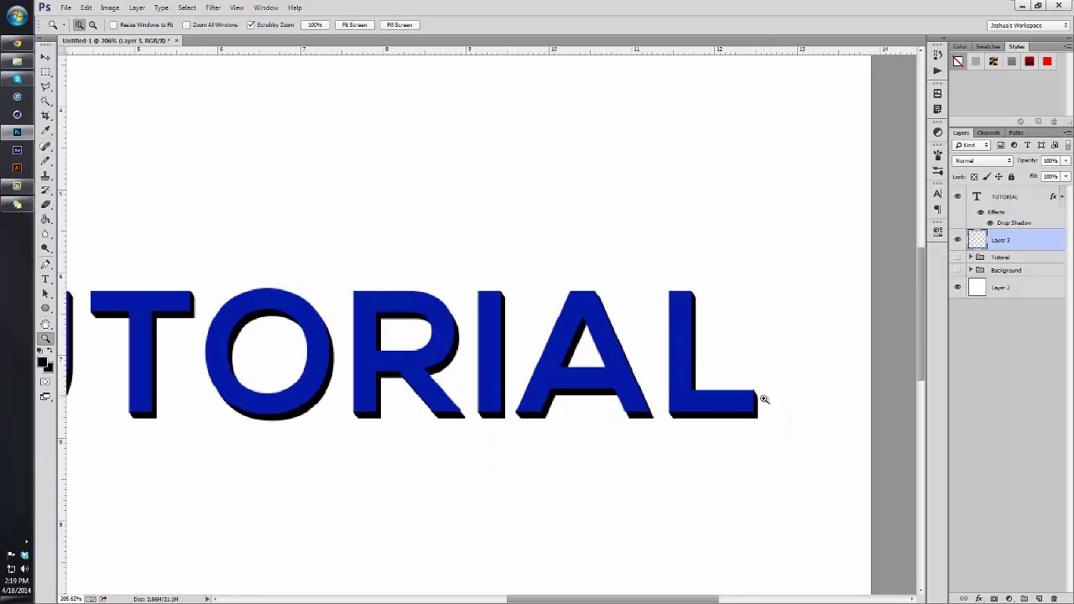
Step: Delete the stray fill pixels above the upper-right corner of the L's foot and deselect
scroll(763, 398, "up", 10)
key("m")
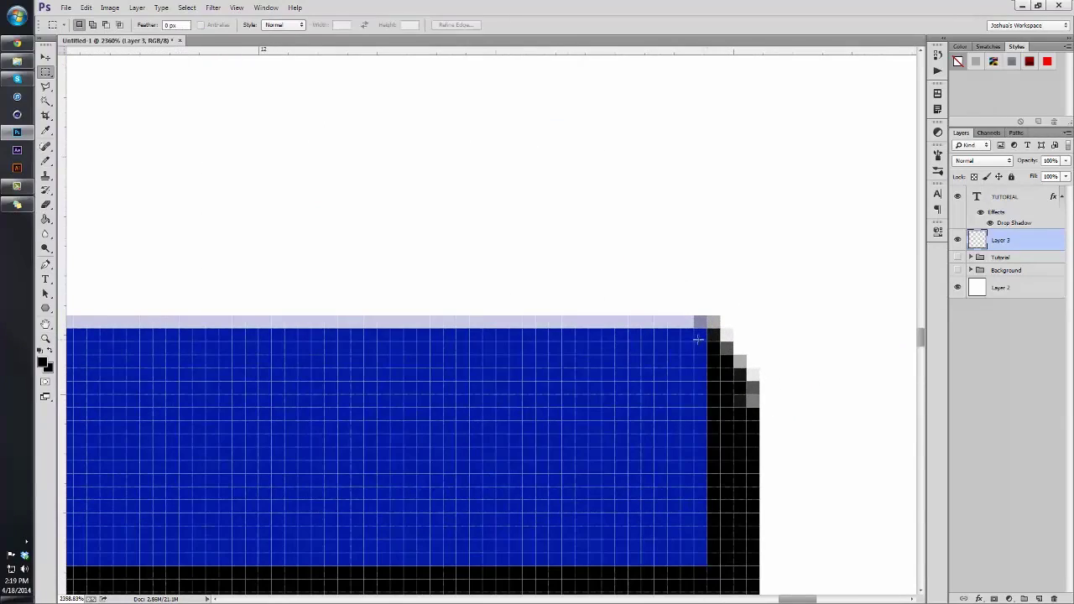
left_click_drag(681, 302, 734, 327)
key("Delete")
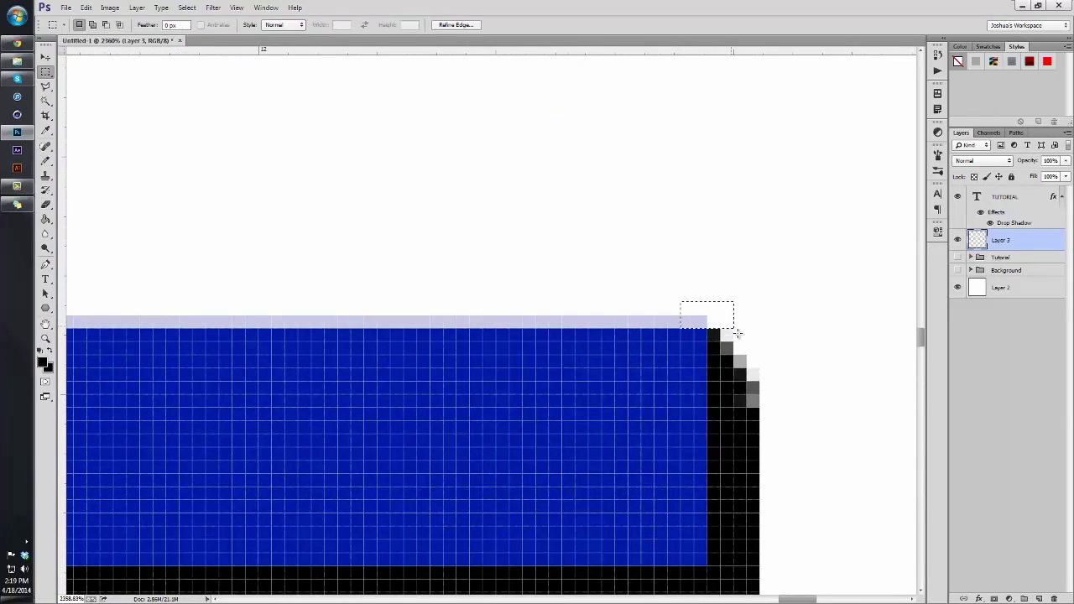
key("ctrl+d")
Step: Group the TUTORIAL text layer with Layer 3 and name the group TEXT
key("z")
scroll(754, 392, "down", 10)
scroll(541, 318, "up", 3)
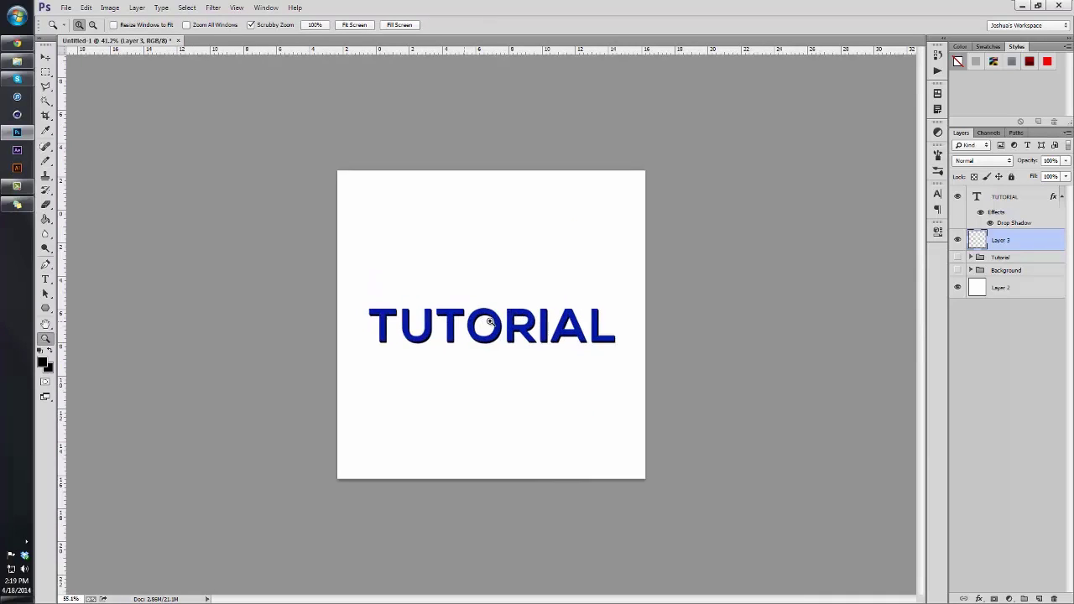
scroll(537, 320, "up", 2)
scroll(741, 281, "down", 1)
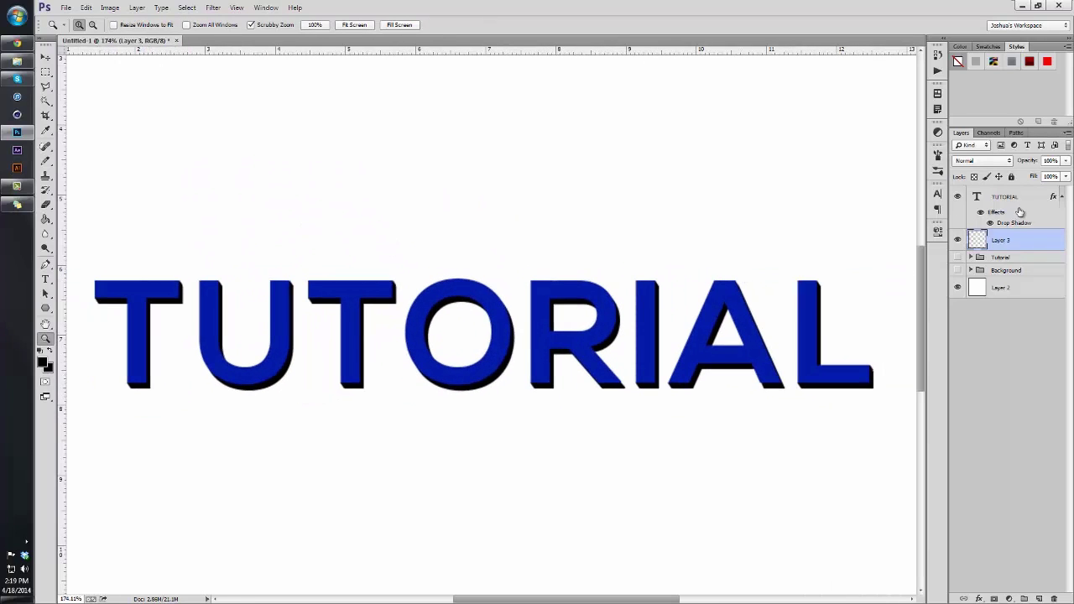
left_click(1017, 198, "ctrl")
key("ctrl+g")
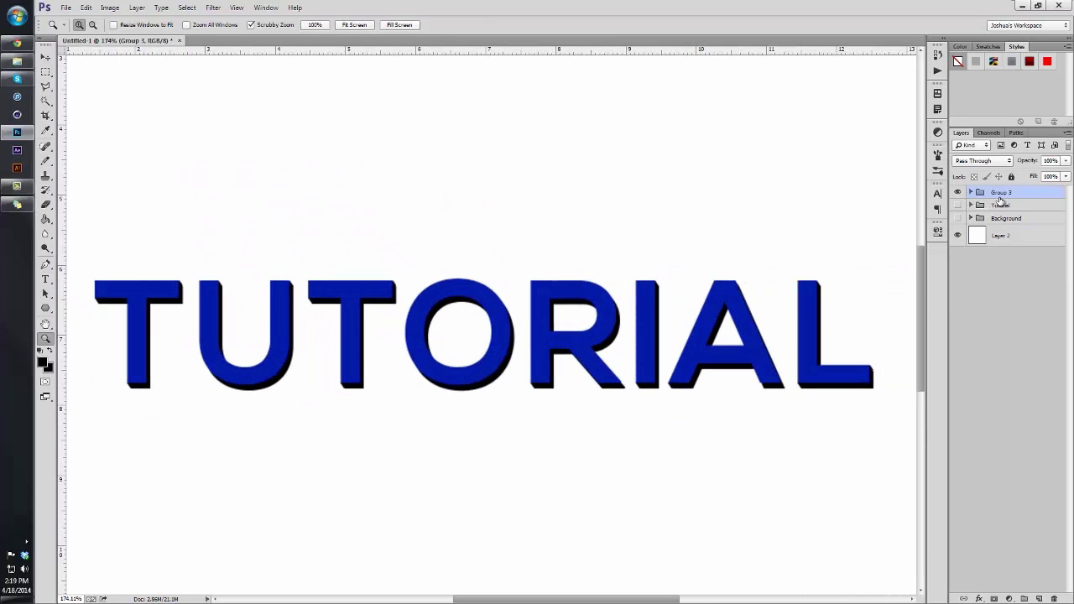
double_click(1007, 192)
type("Tex")
type("TE")
key("Return")
Step: Place a merged duplicate of the TEXT group directly beneath the original group
key("ctrl+j")
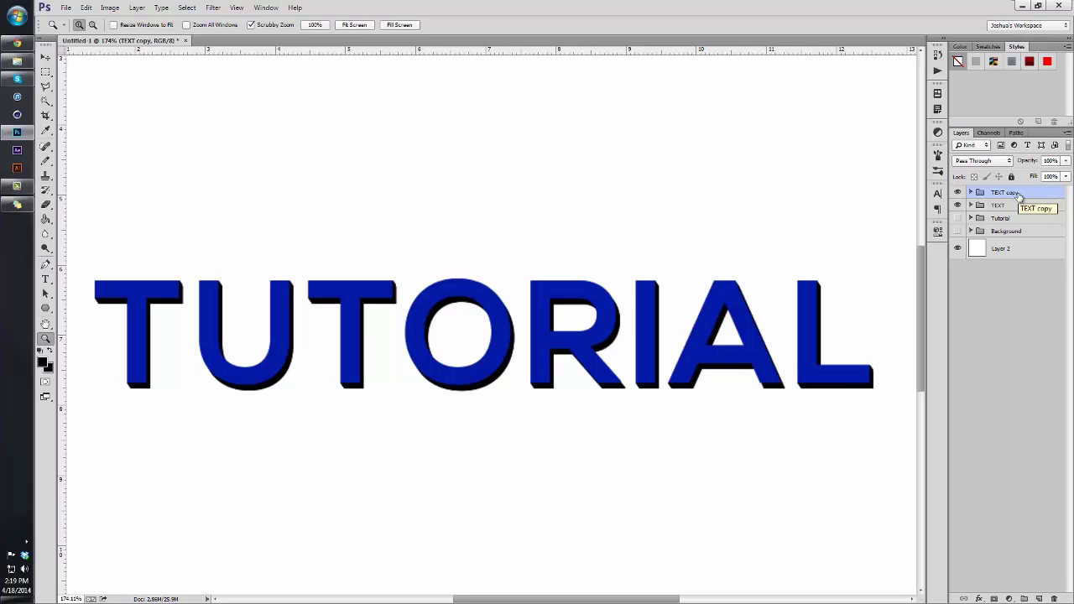
key("ctrl+e")
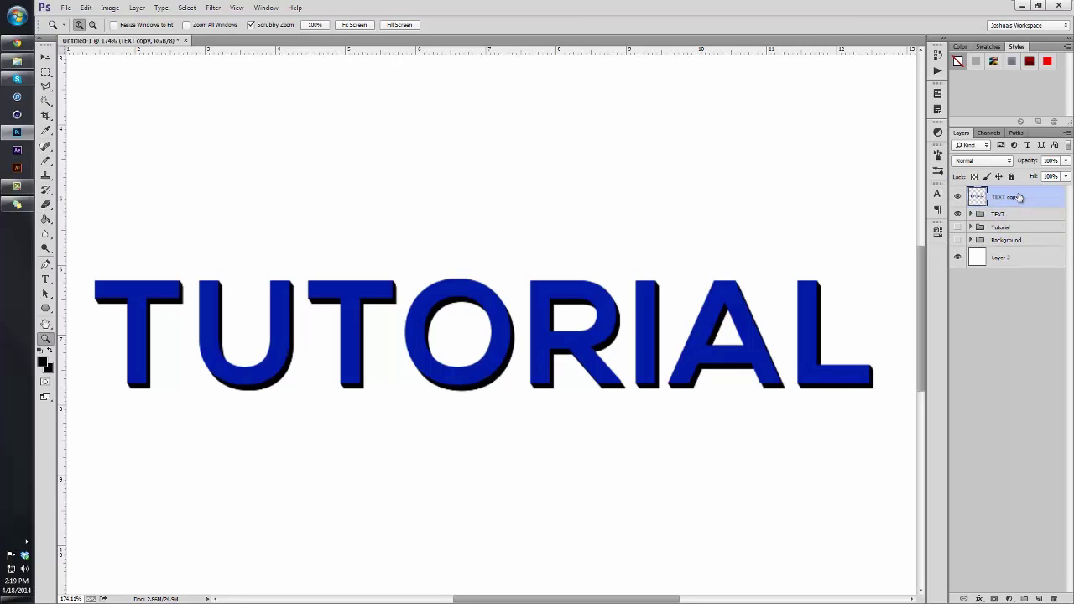
left_click_drag(1019, 198, 1017, 222)
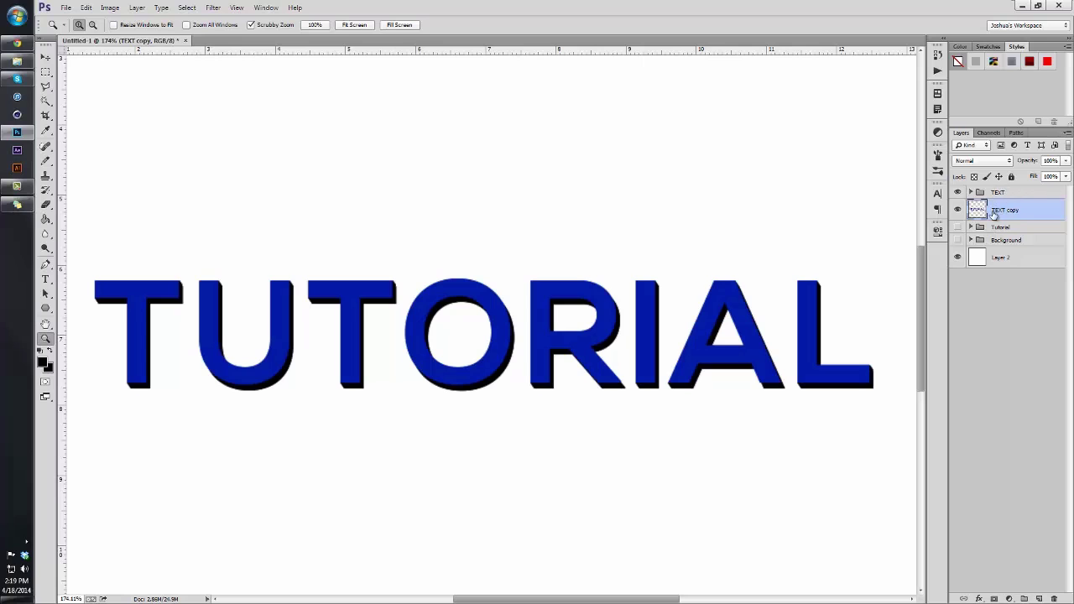
Step: Add a 3 px black outside Stroke in Normal blend mode at 100% opacity to the TEXT copy layer
left_click(966, 598)
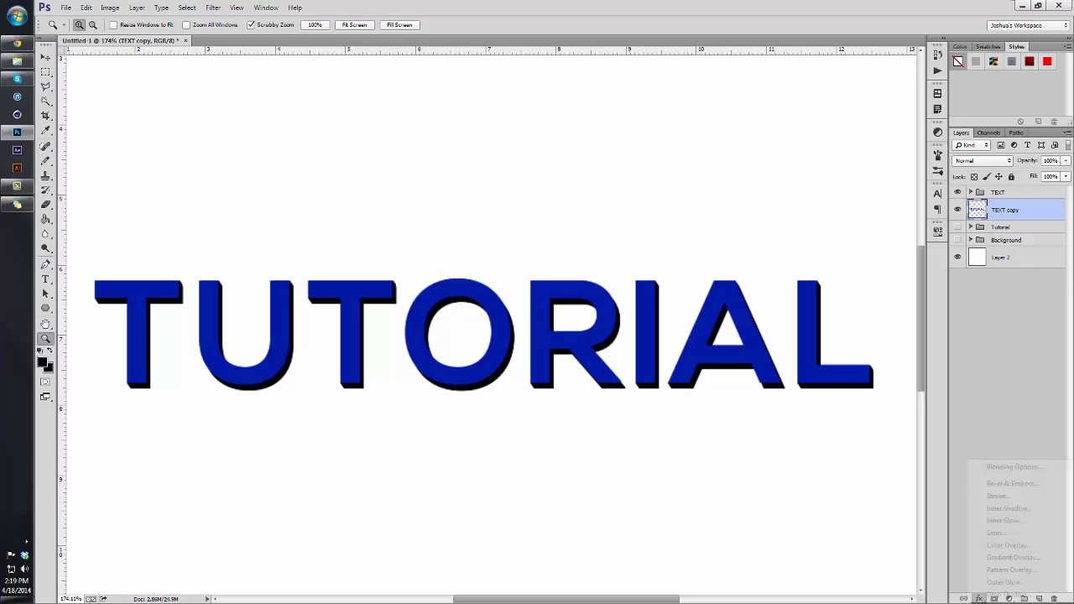
left_click(1012, 500)
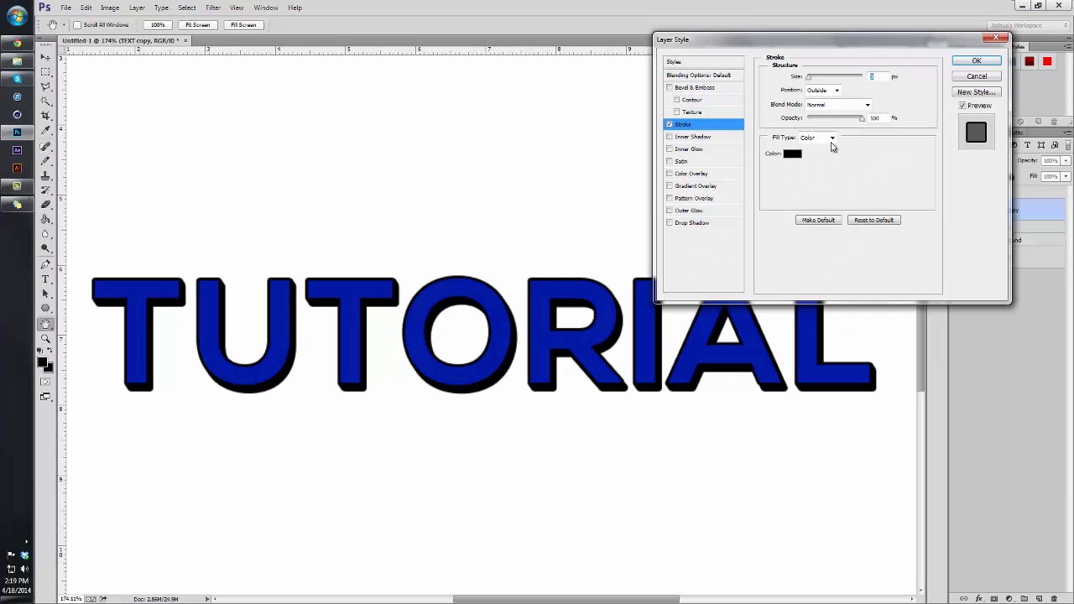
type("2")
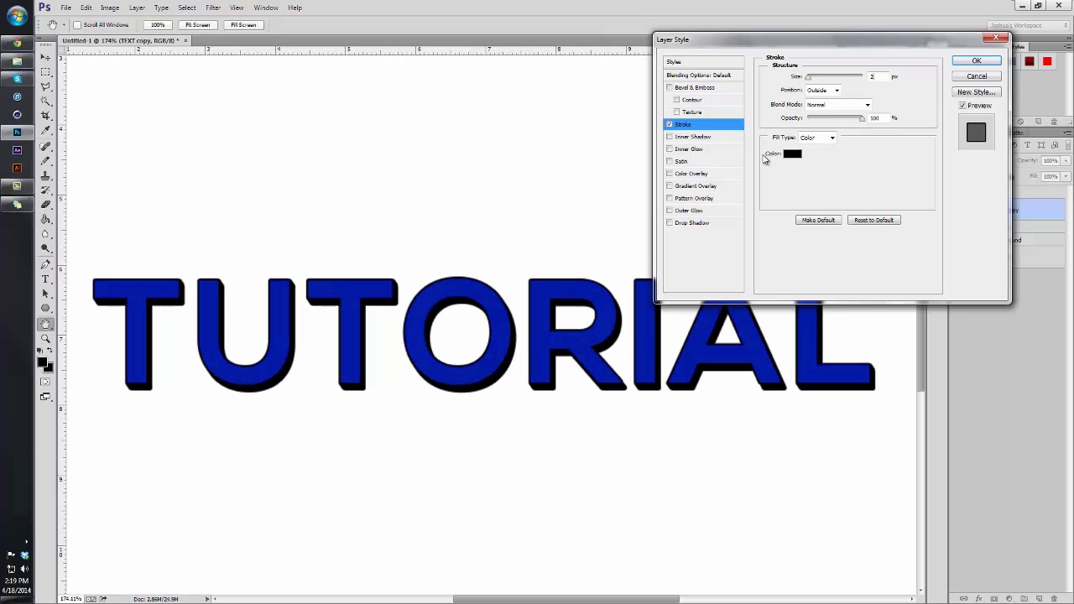
type("1")
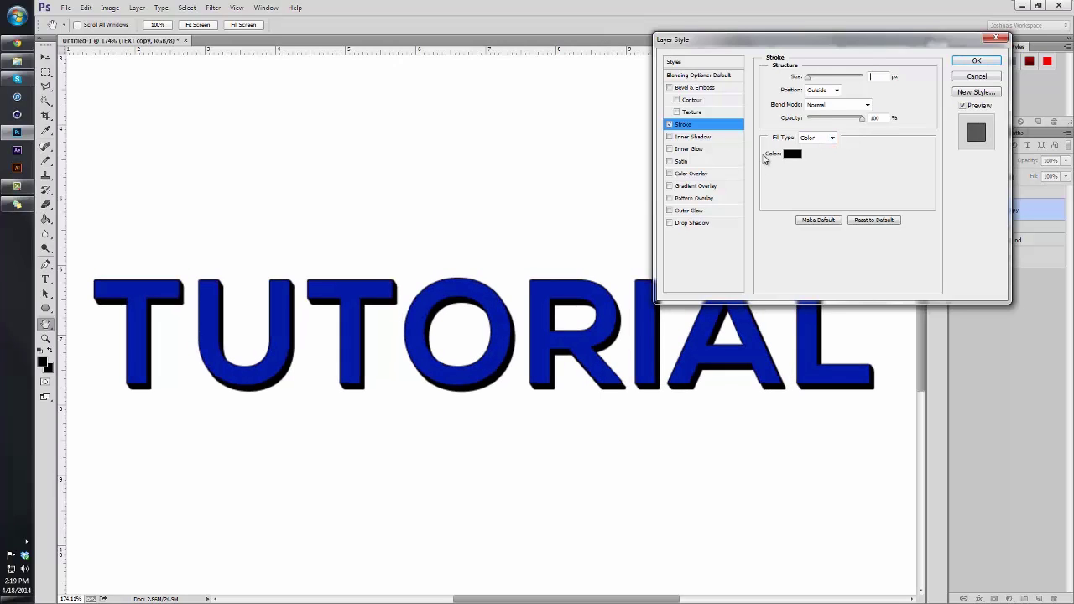
type("4")
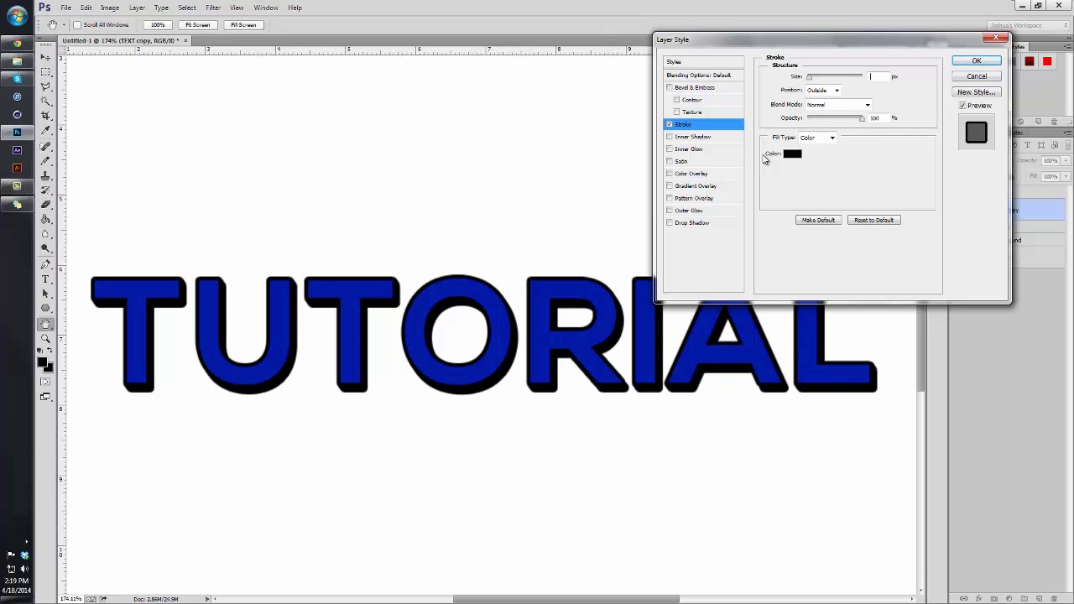
type("3")
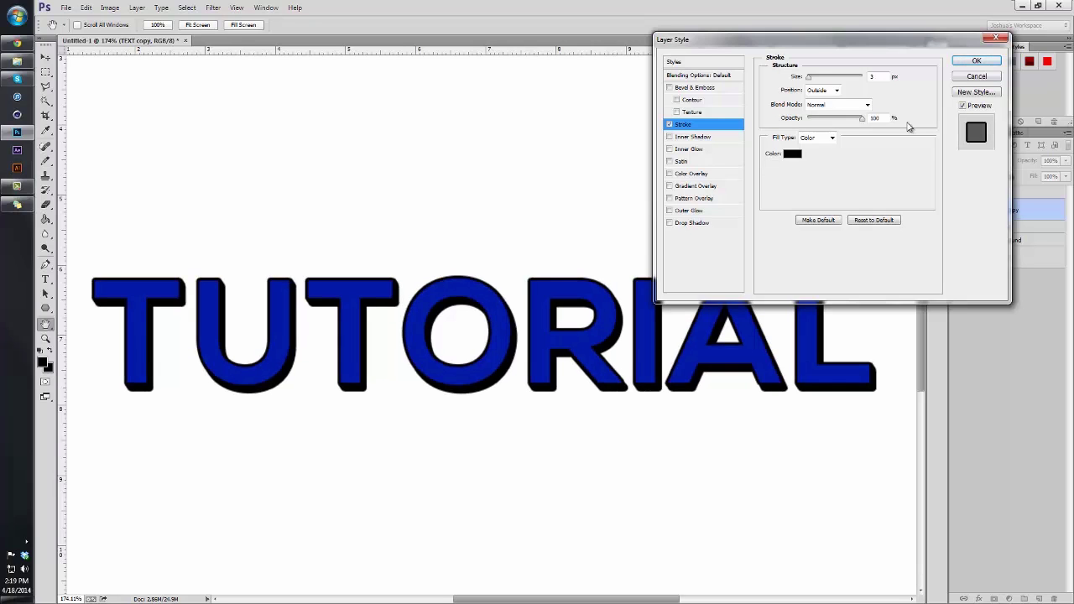
left_click(975, 60)
key("z")
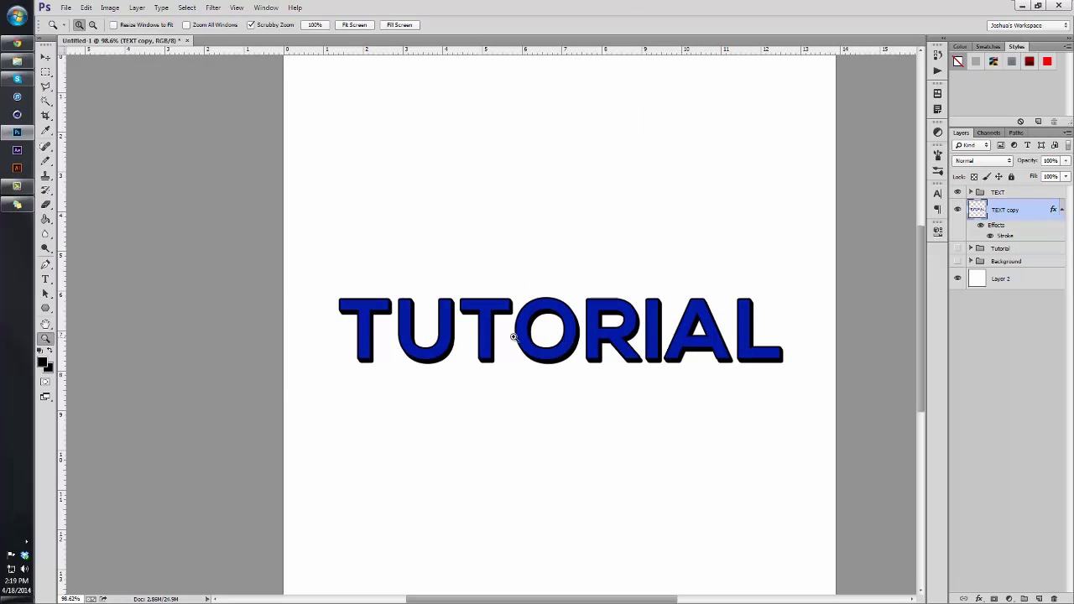
left_click_drag(576, 327, 611, 326)
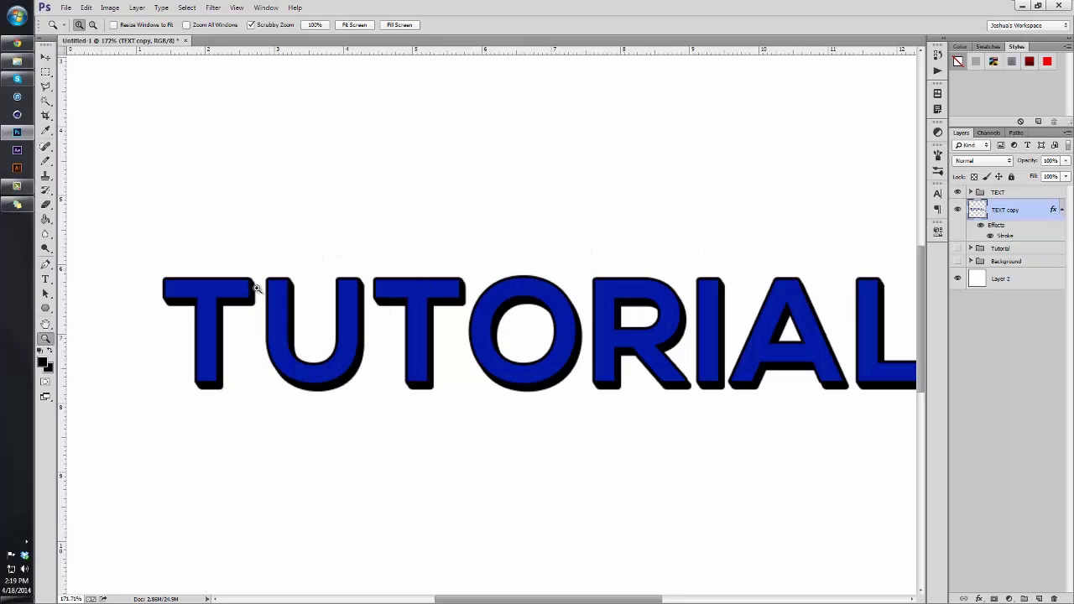
left_click(310, 324, "alt")
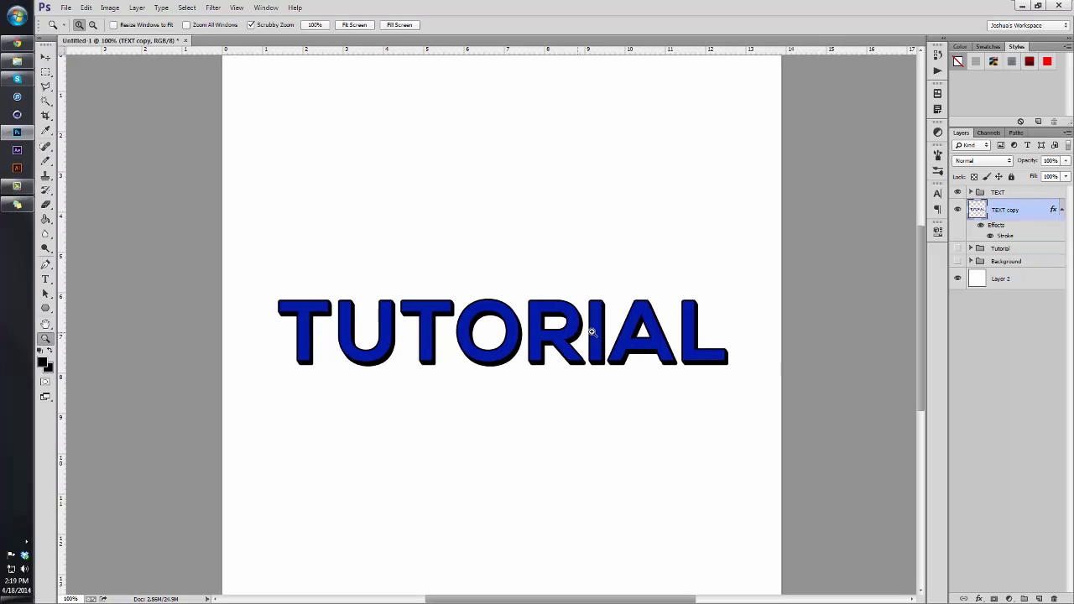
left_click_drag(638, 332, 677, 308)
left_click_drag(439, 336, 545, 330)
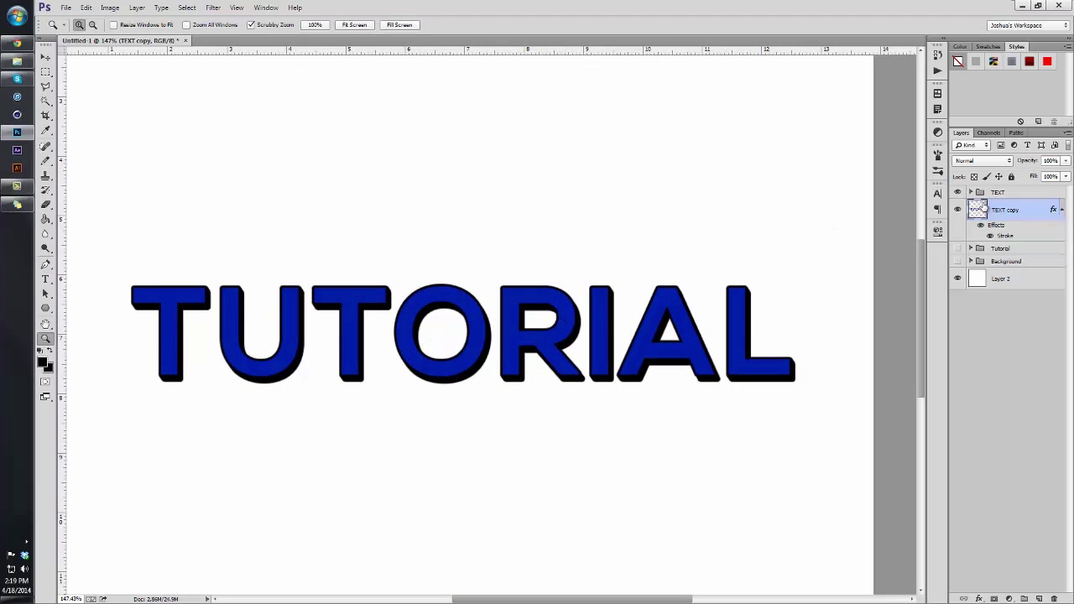
Step: Add a linear black-to-white Gradient Overlay to the TUTORIAL text layer in Overlay blend mode at 20% opacity
left_click(1062, 209)
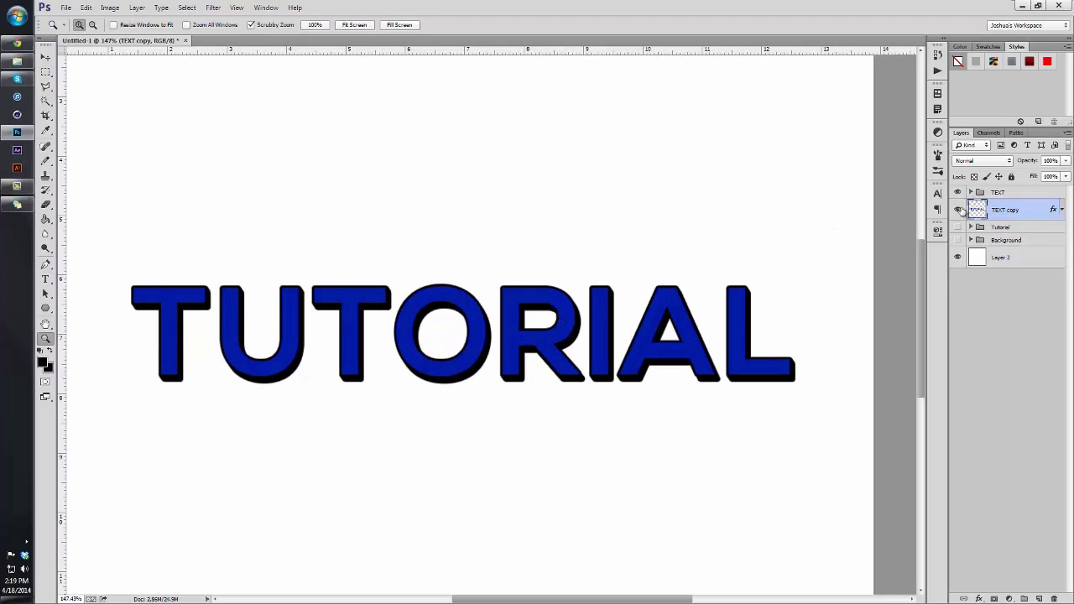
left_click(971, 192)
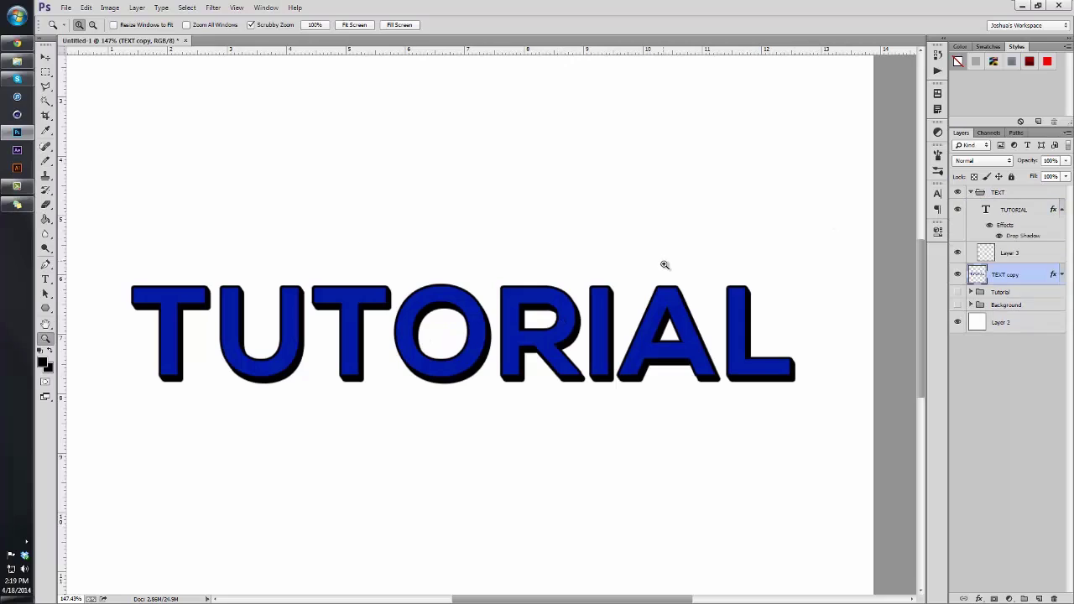
left_click(1008, 215)
left_click(978, 591)
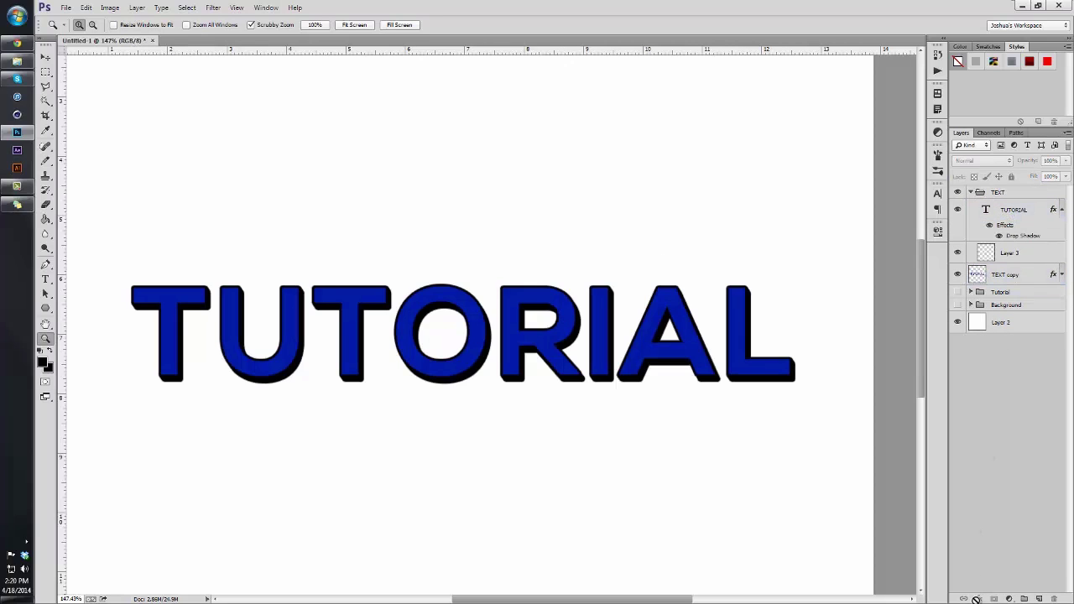
left_click(1014, 210)
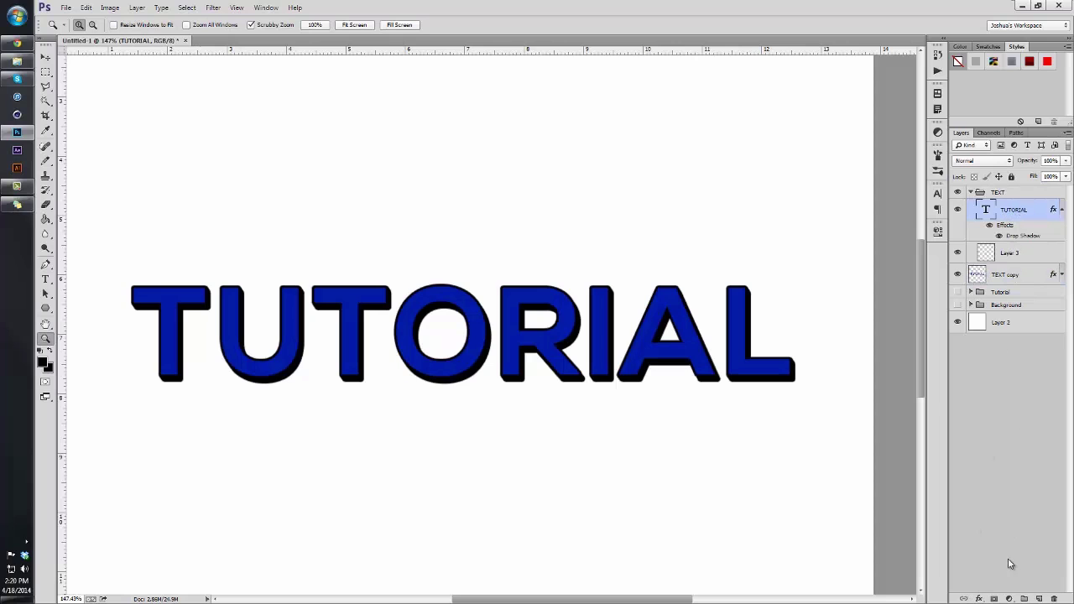
left_click(978, 598)
left_click(1009, 555)
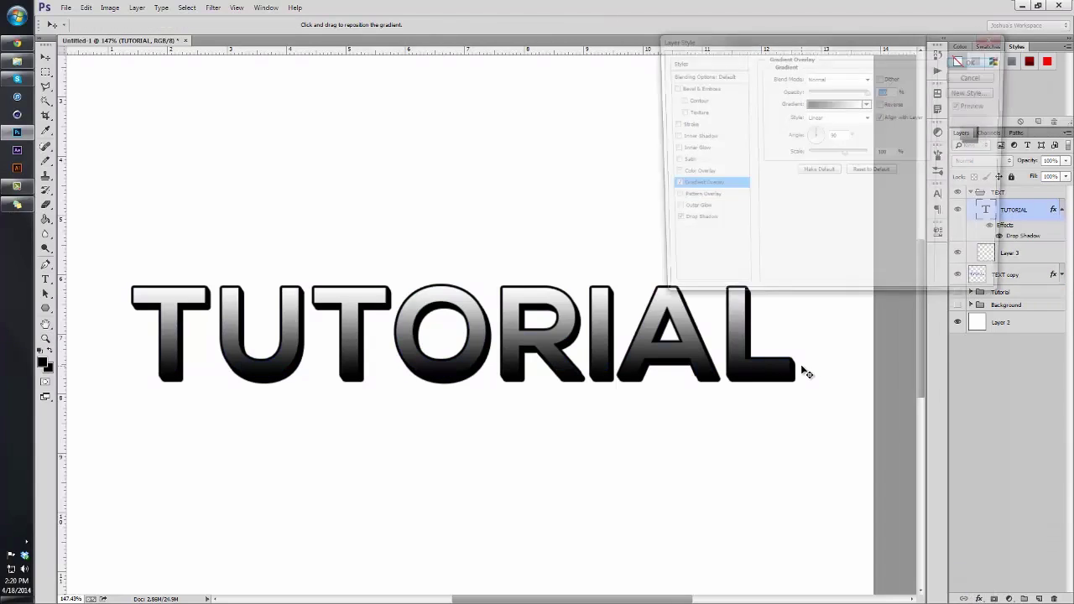
left_click(854, 77)
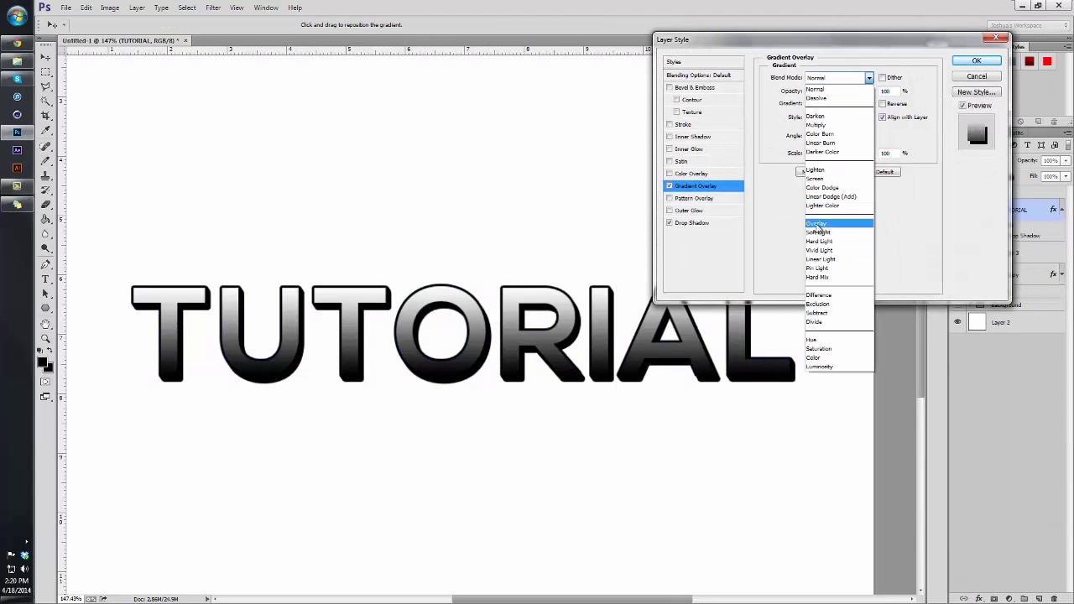
left_click(821, 223)
key("Tab")
type("20")
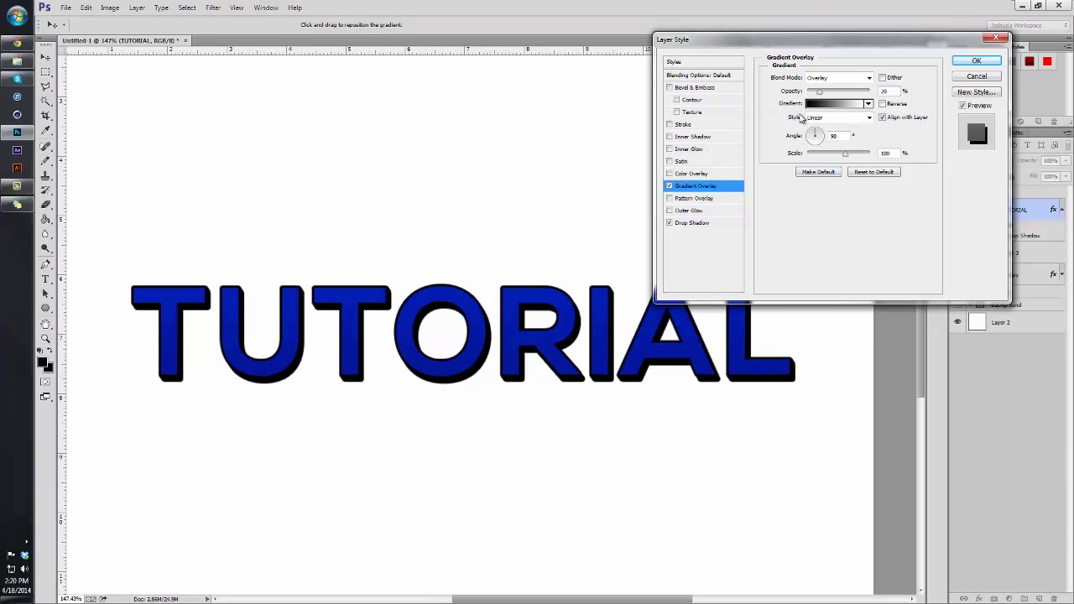
Step: Add a white Inner Glow to the TUTORIAL text layer at 10% opacity and apply the layer styles
left_click(695, 149)
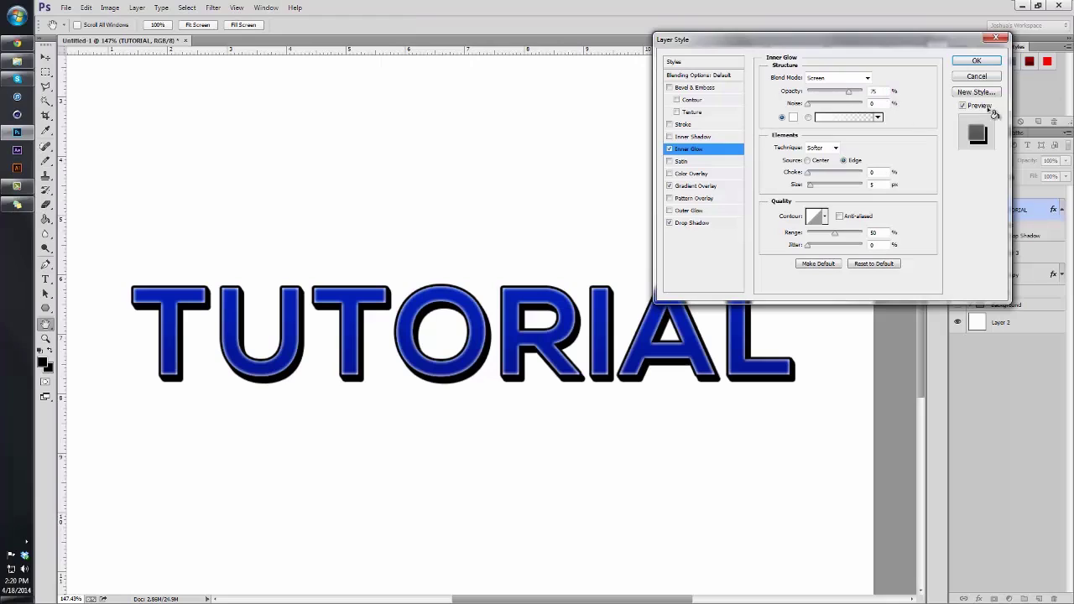
double_click(875, 91)
type("20")
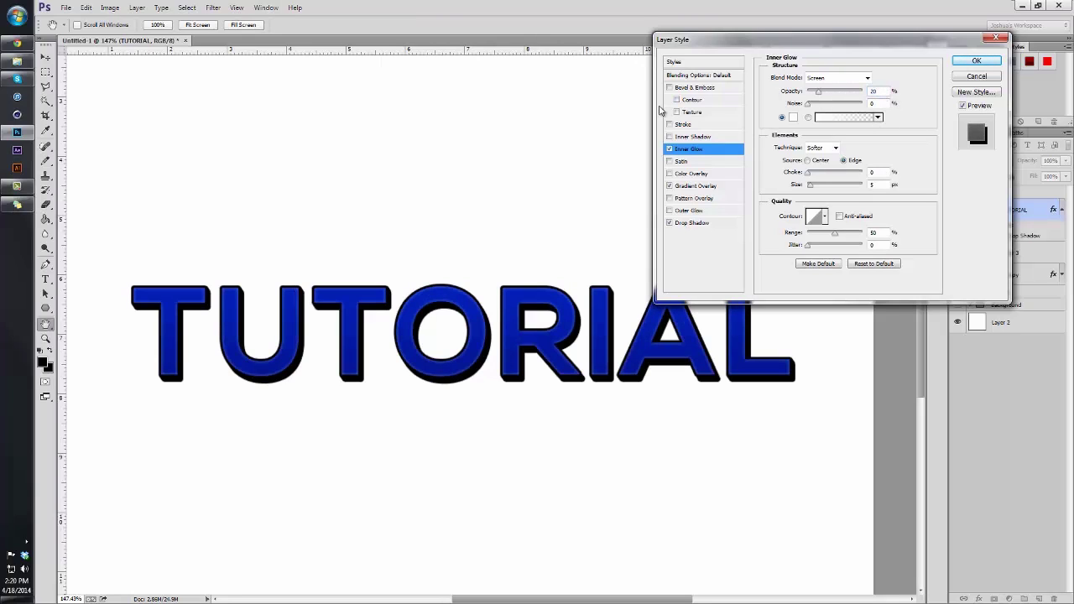
key("BackSpace")
type("0")
left_click(976, 61)
left_click(542, 231)
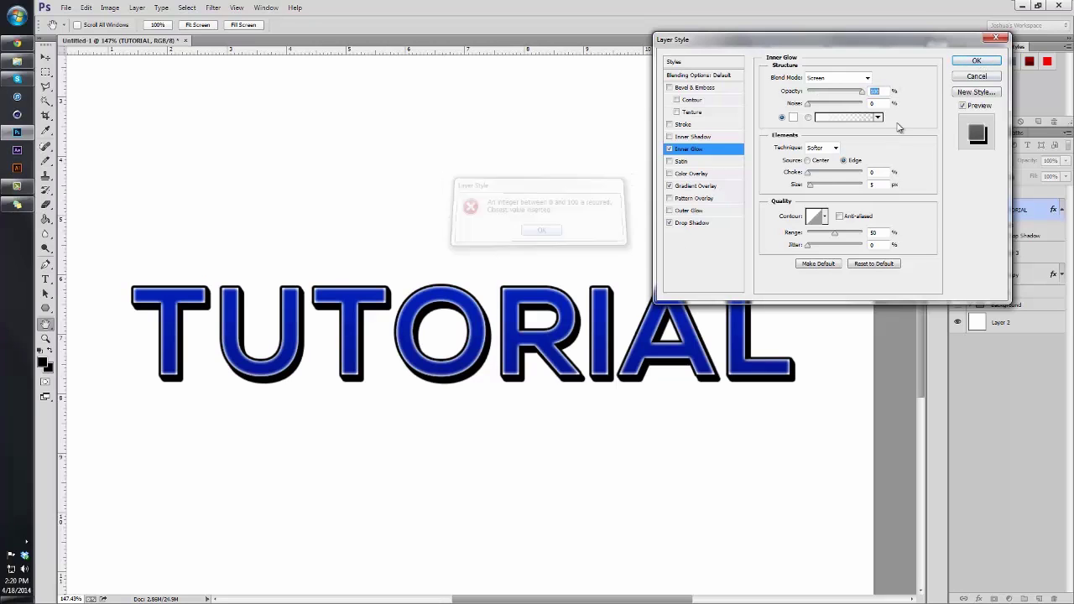
type("10")
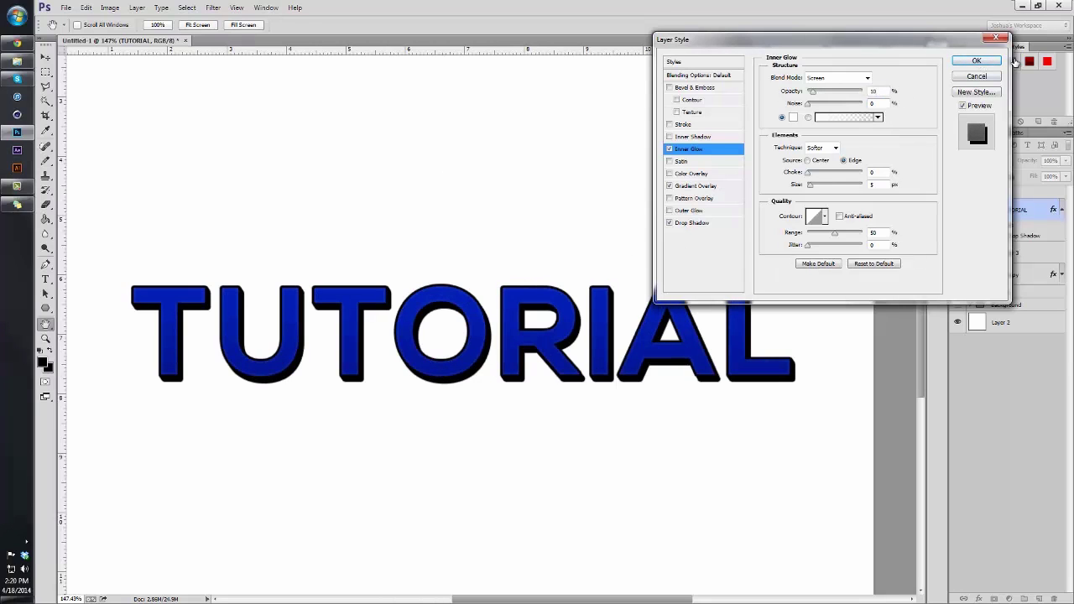
left_click(991, 60)
Step: Collapse the TEXT group and show the Background group behind the lettering
scroll(514, 290, "down", 5)
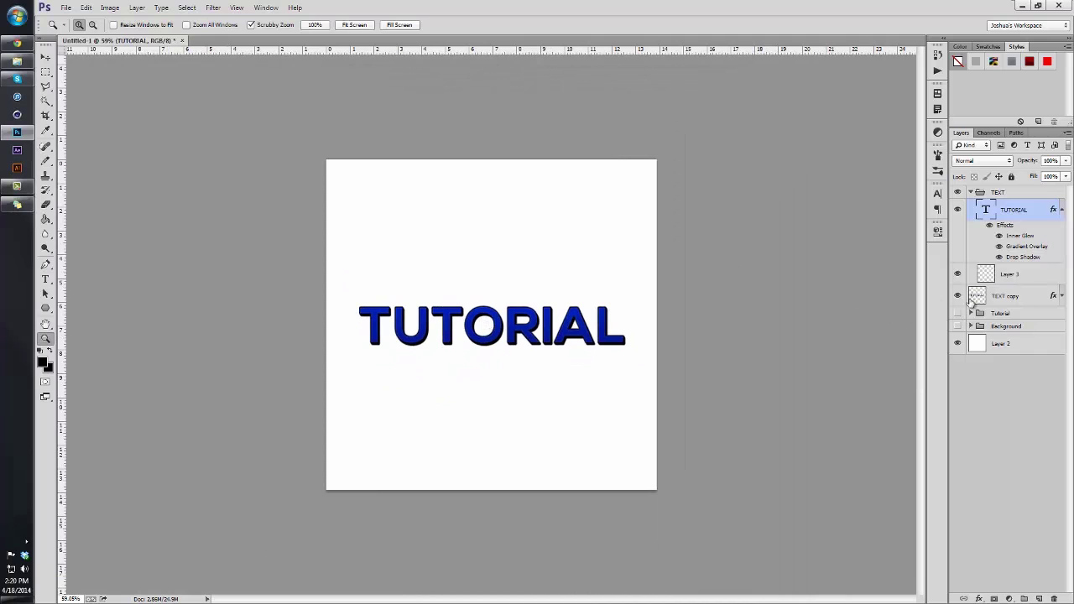
left_click(973, 193)
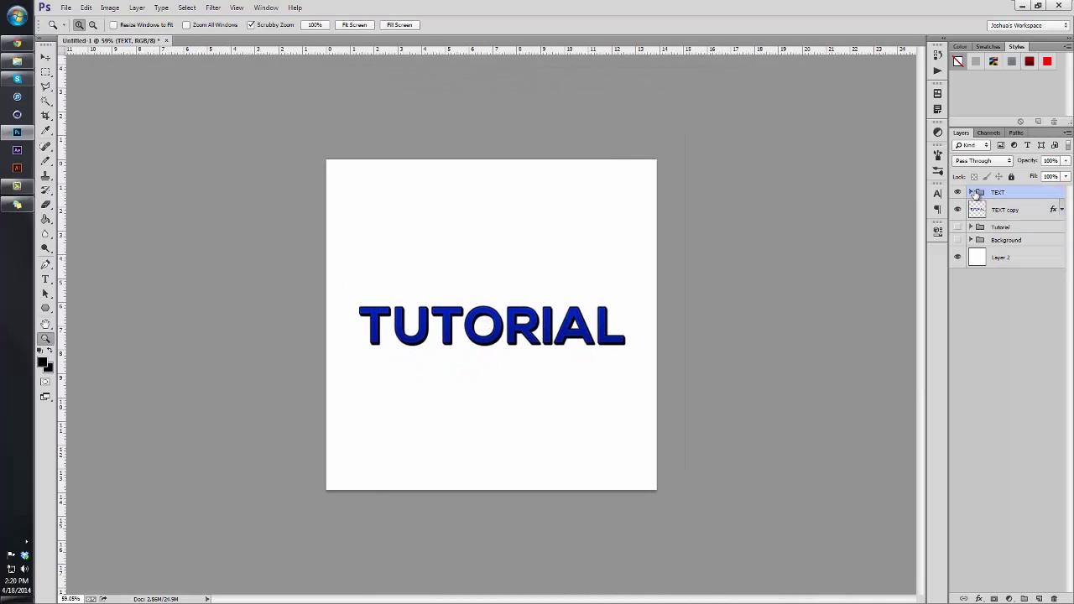
left_click(957, 240)
left_click_drag(482, 340, 797, 296)
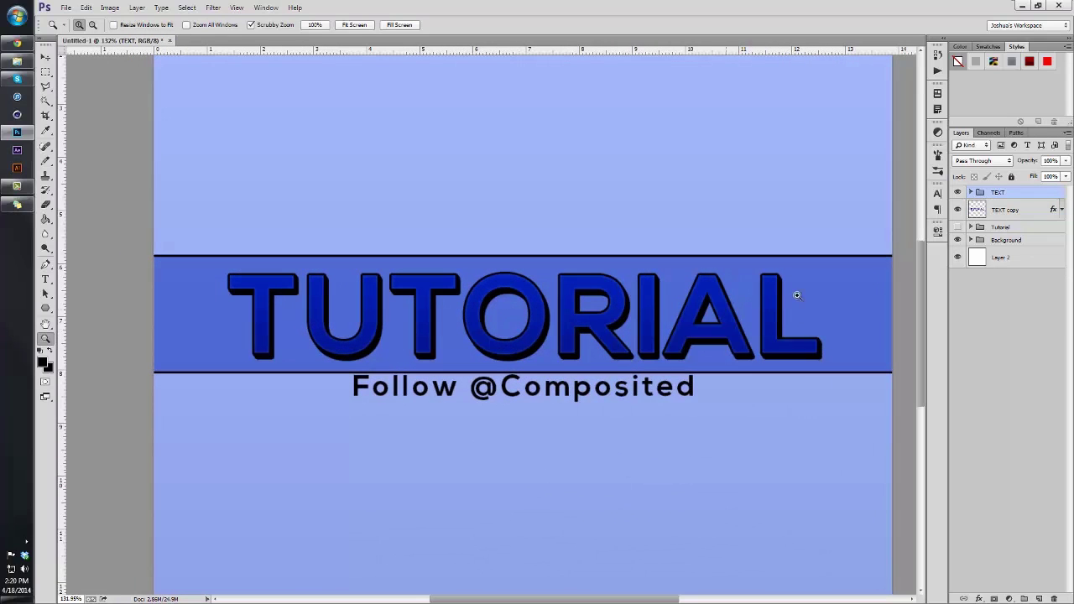
Step: Group the TEXT group with the TEXT copy layer and name the new group Sample
left_click(1004, 210)
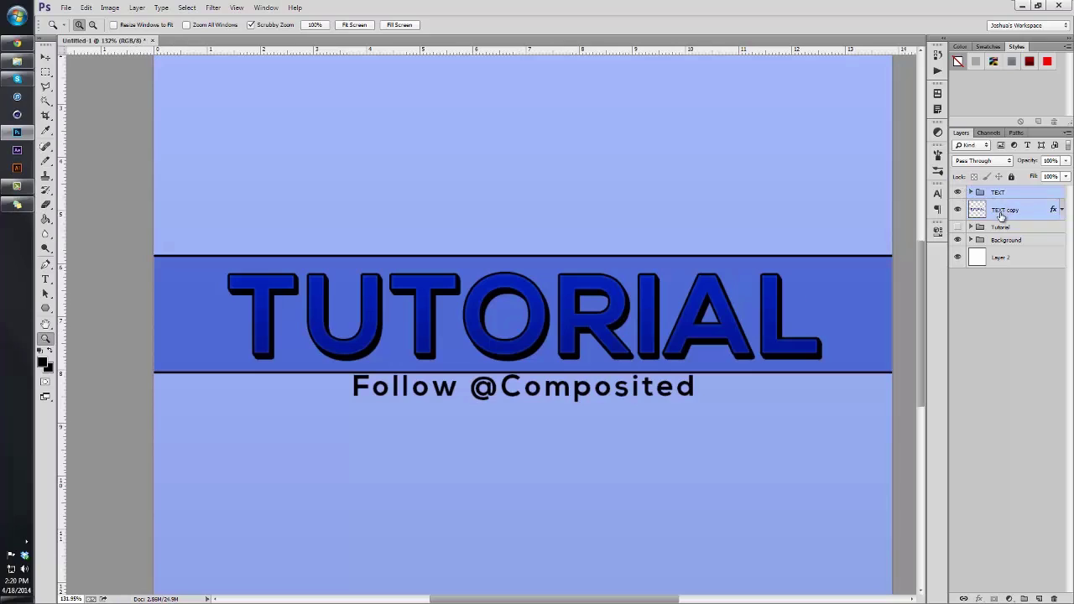
key("ctrl+g")
double_click(1007, 191)
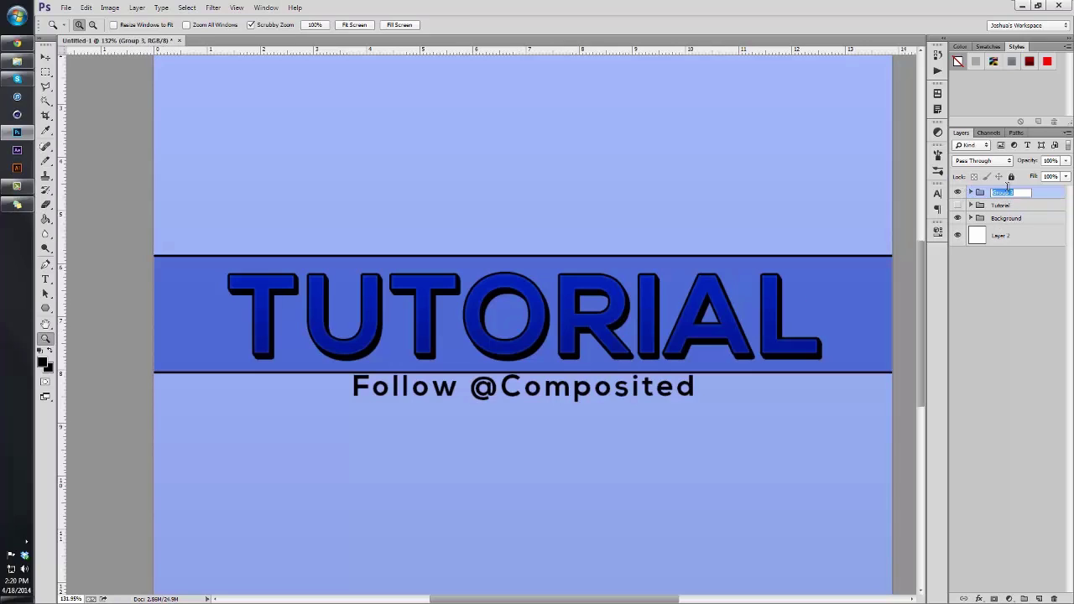
type("Sen")
key("Return")
Step: Compare the Sample and Tutorial groups by toggling their visibility, ending with only Sample shown over the background, and examine the lettering
left_click(958, 192)
left_click(958, 205)
left_click(958, 192)
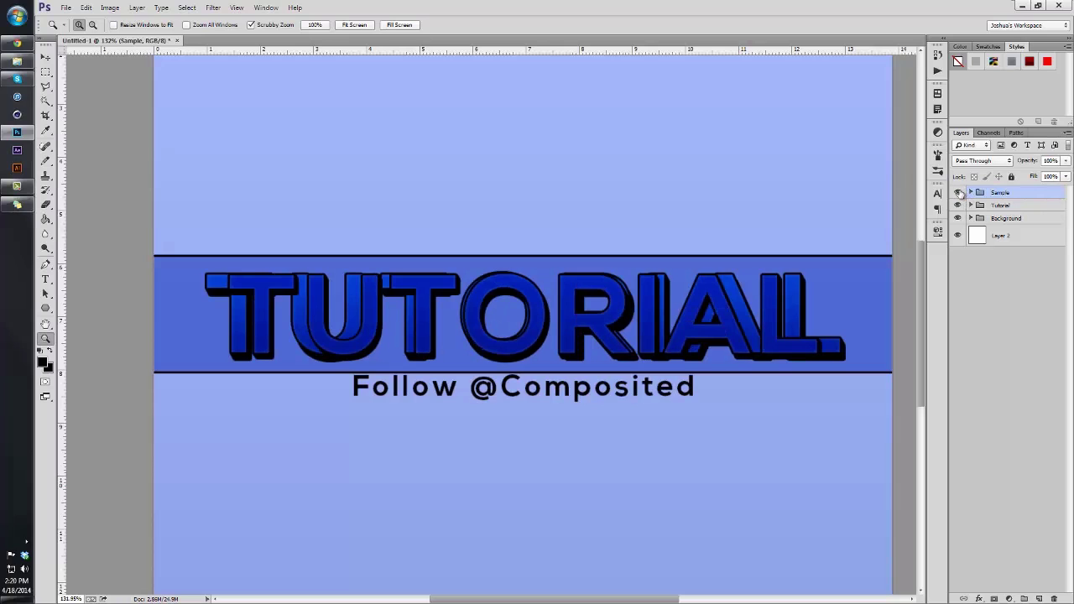
left_click(958, 192)
left_click(958, 205)
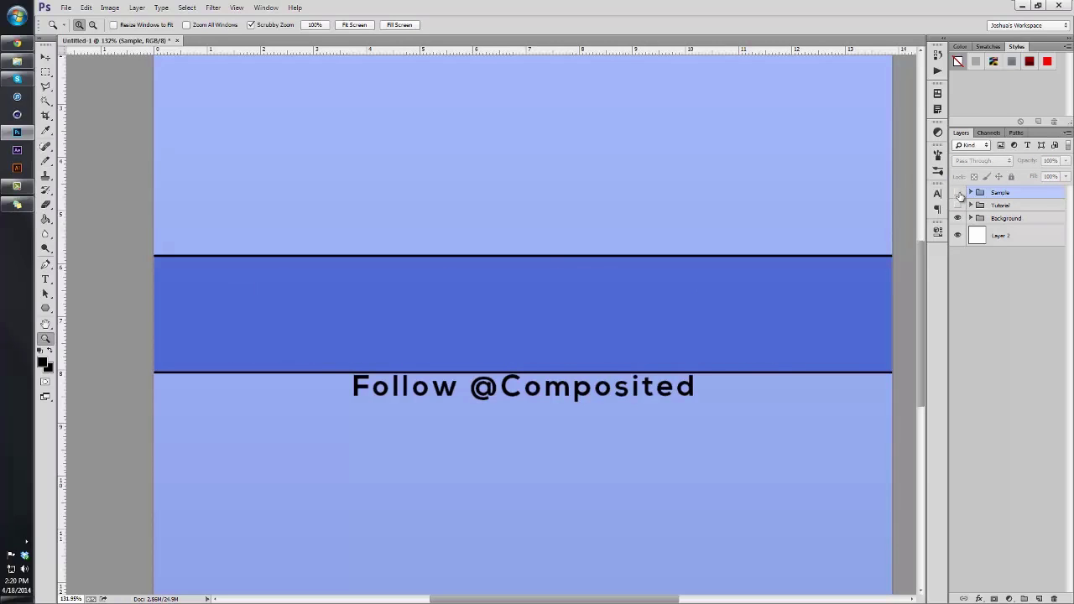
left_click(957, 192)
left_click(957, 192)
left_click(957, 193)
left_click(957, 192)
left_click(534, 326, "alt")
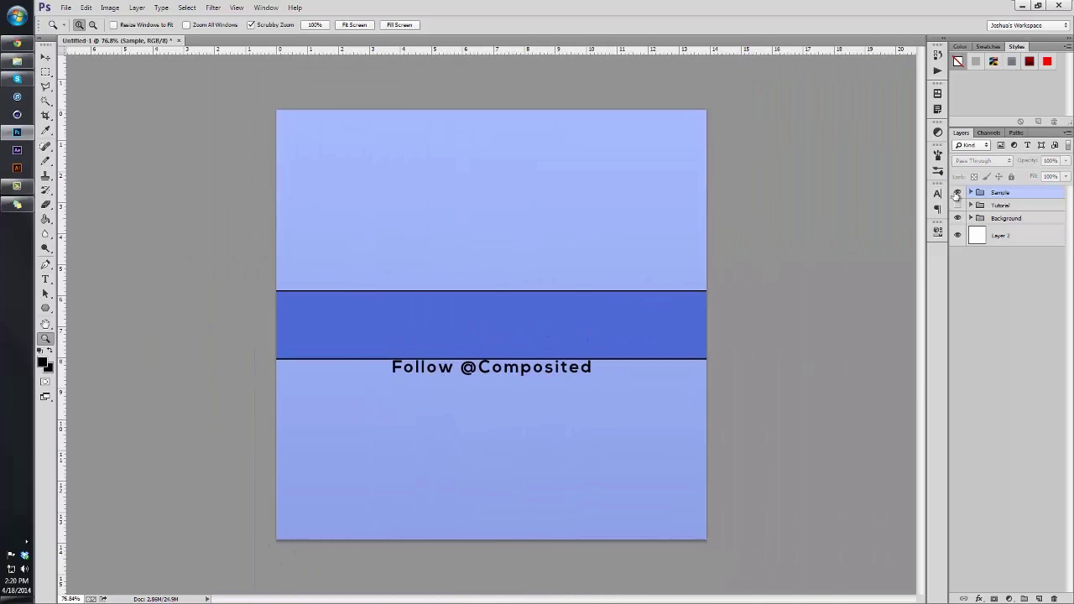
left_click(958, 192)
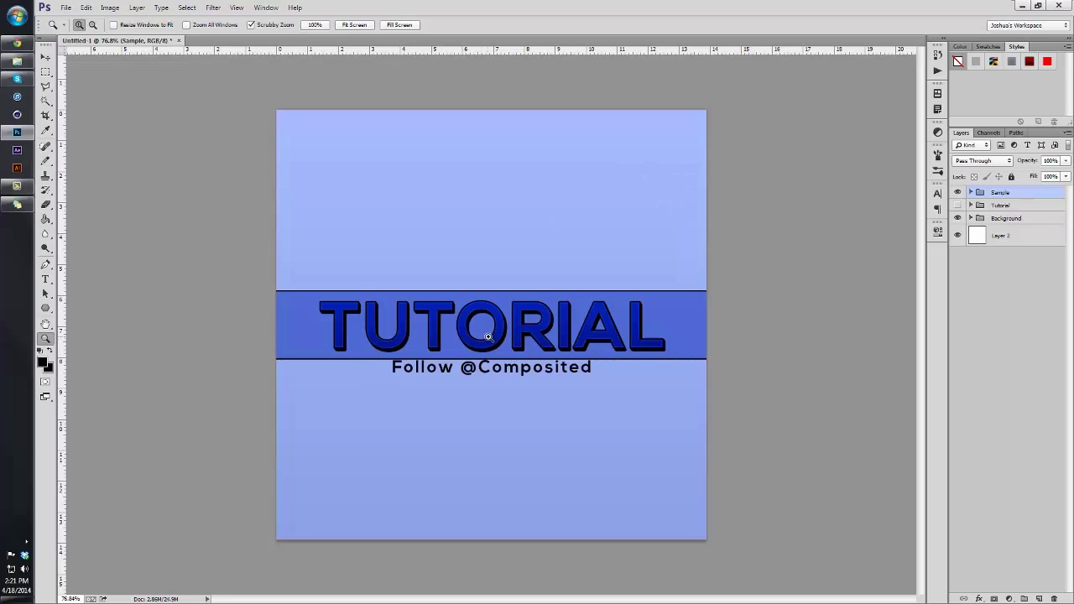
left_click_drag(489, 339, 668, 310)
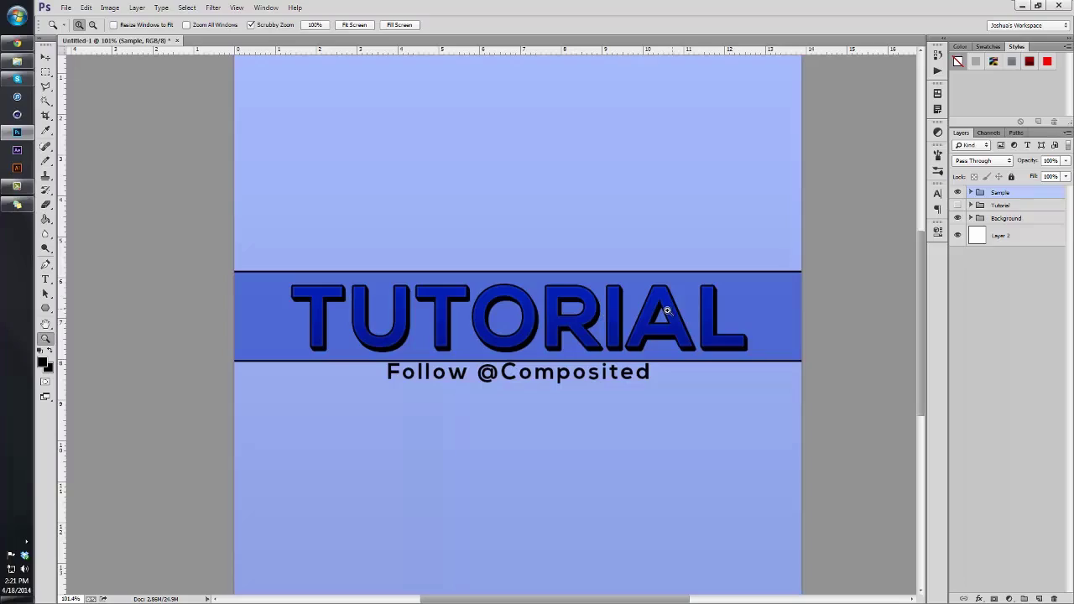